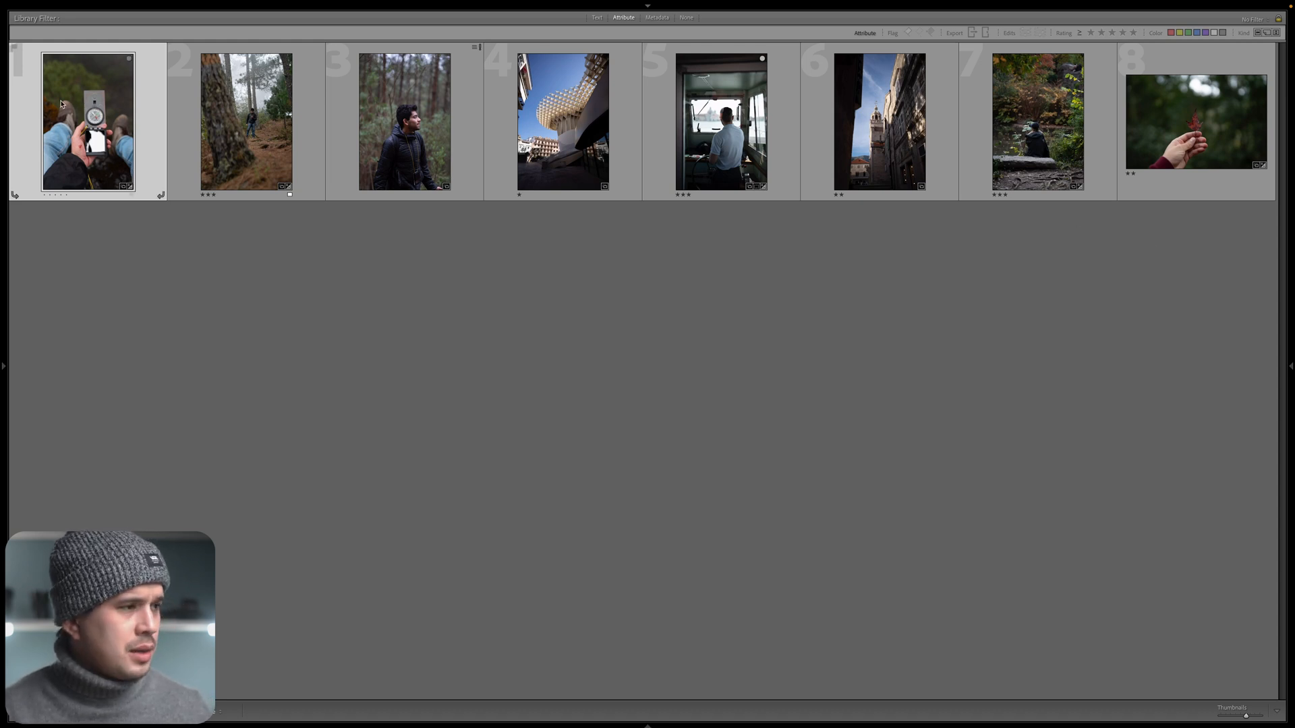
Open the compass photo for developing and set its Highlights to -22.
key("d")
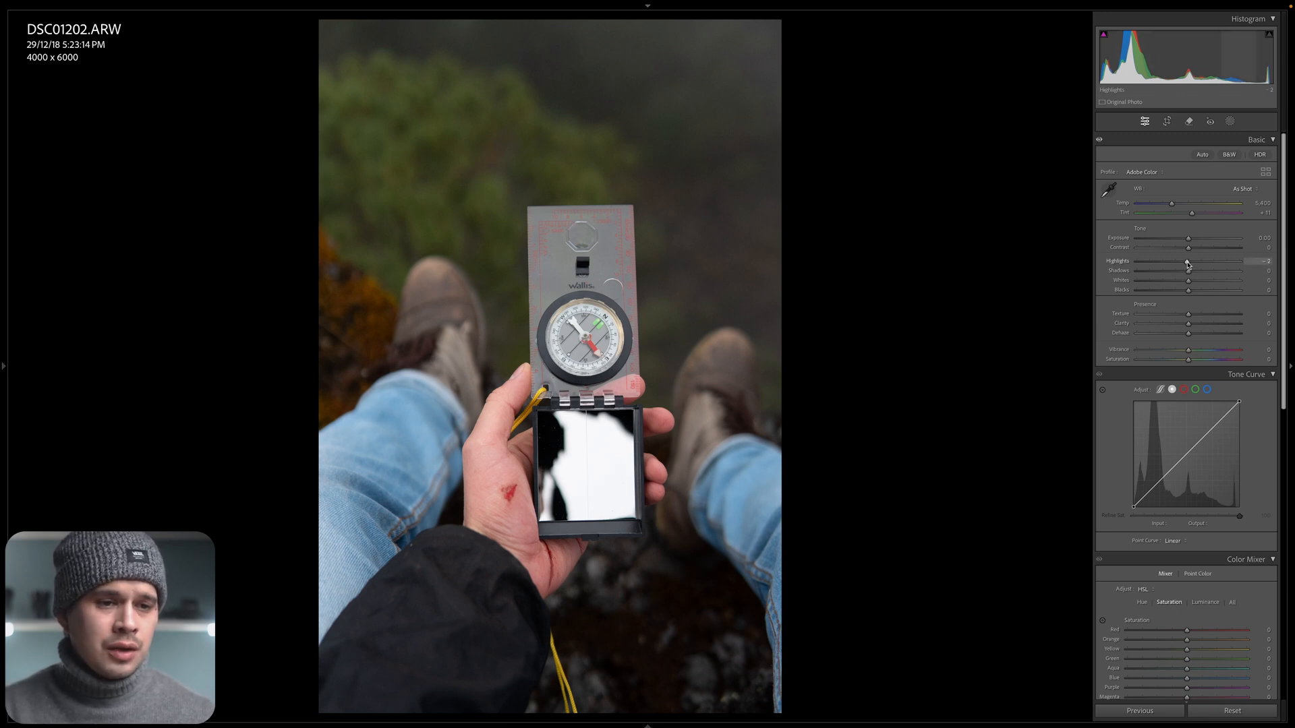
left_click_drag(1188, 264, 1178, 265)
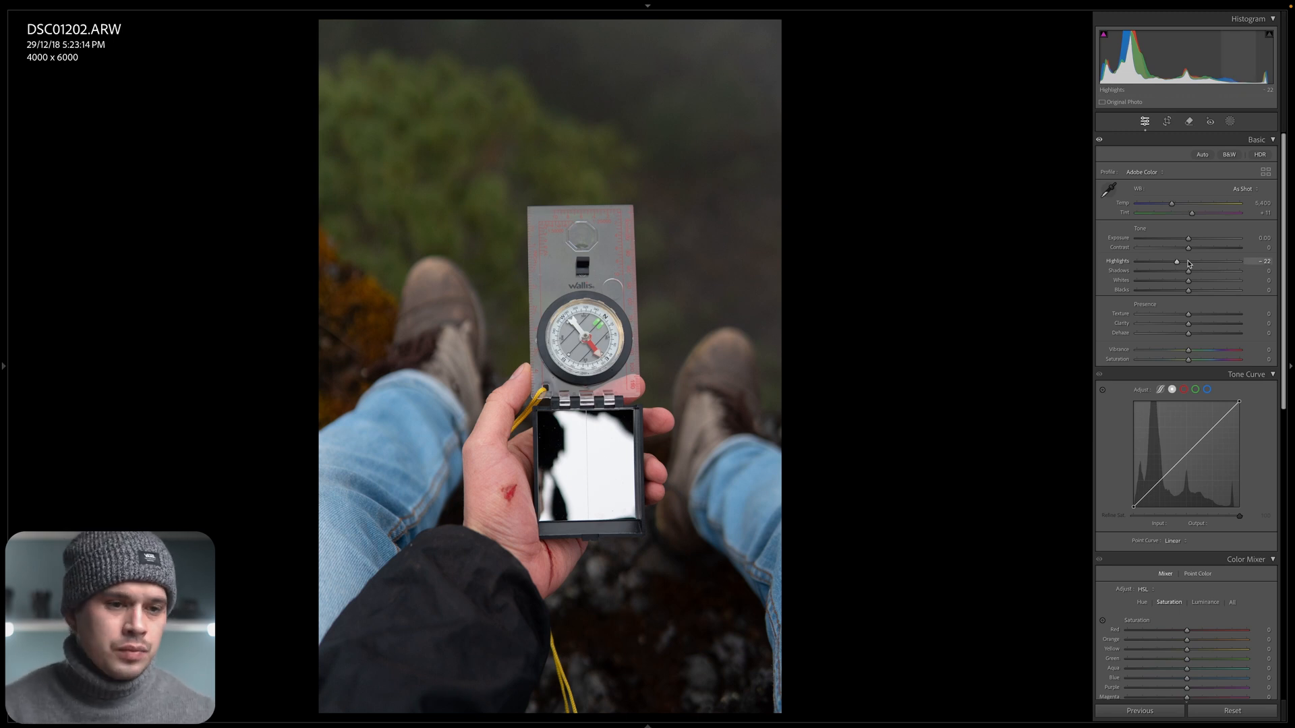
Try Shadows at -100 and inspect the dark areas around the hand up close.
left_click_drag(1190, 273, 1136, 274)
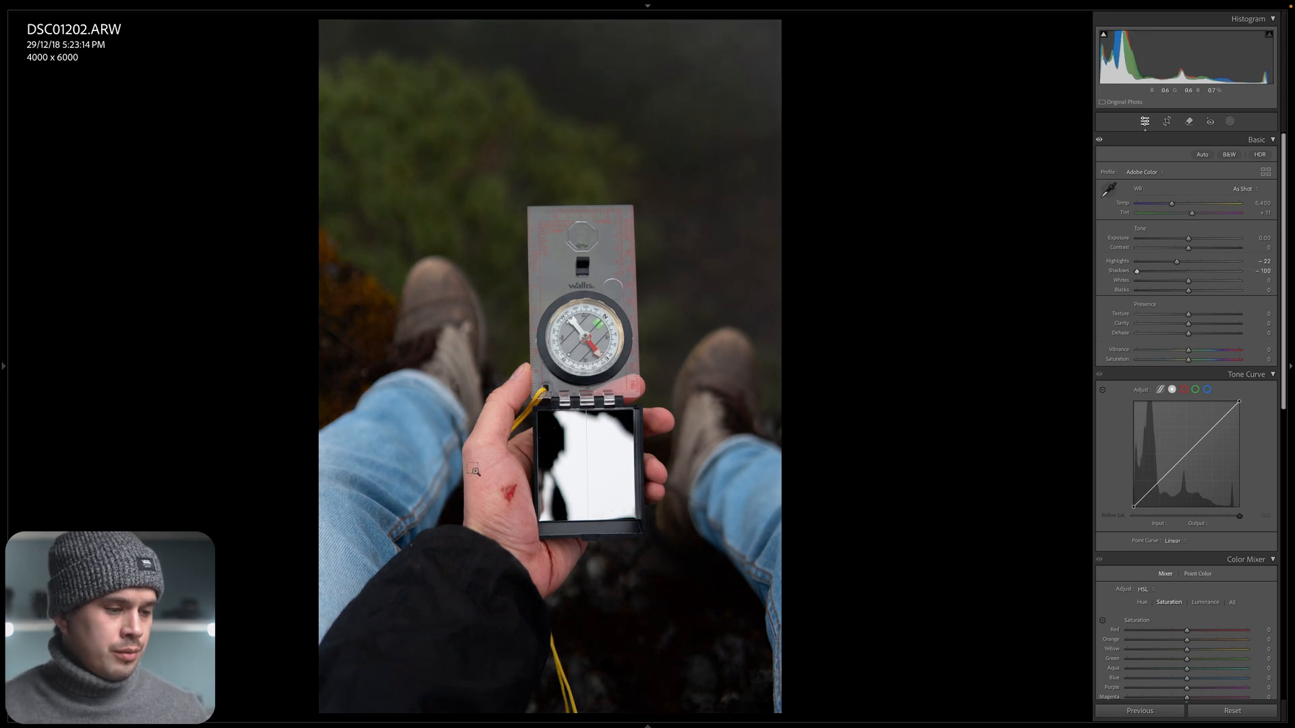
left_click(614, 698)
left_click_drag(887, 416, 754, 533)
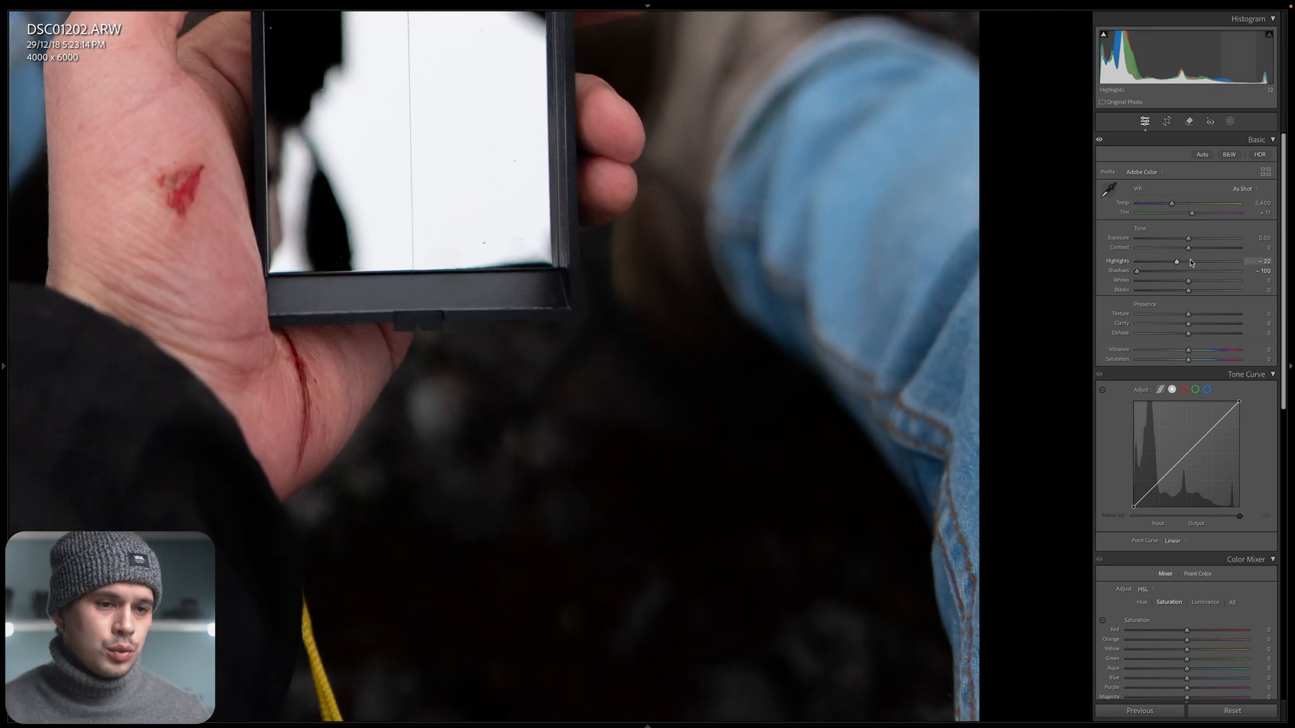
Set Shadows to +70 and Blacks to -22, comparing the dark areas side by side with the original.
left_click_drag(1137, 271, 1224, 276)
left_click(705, 315)
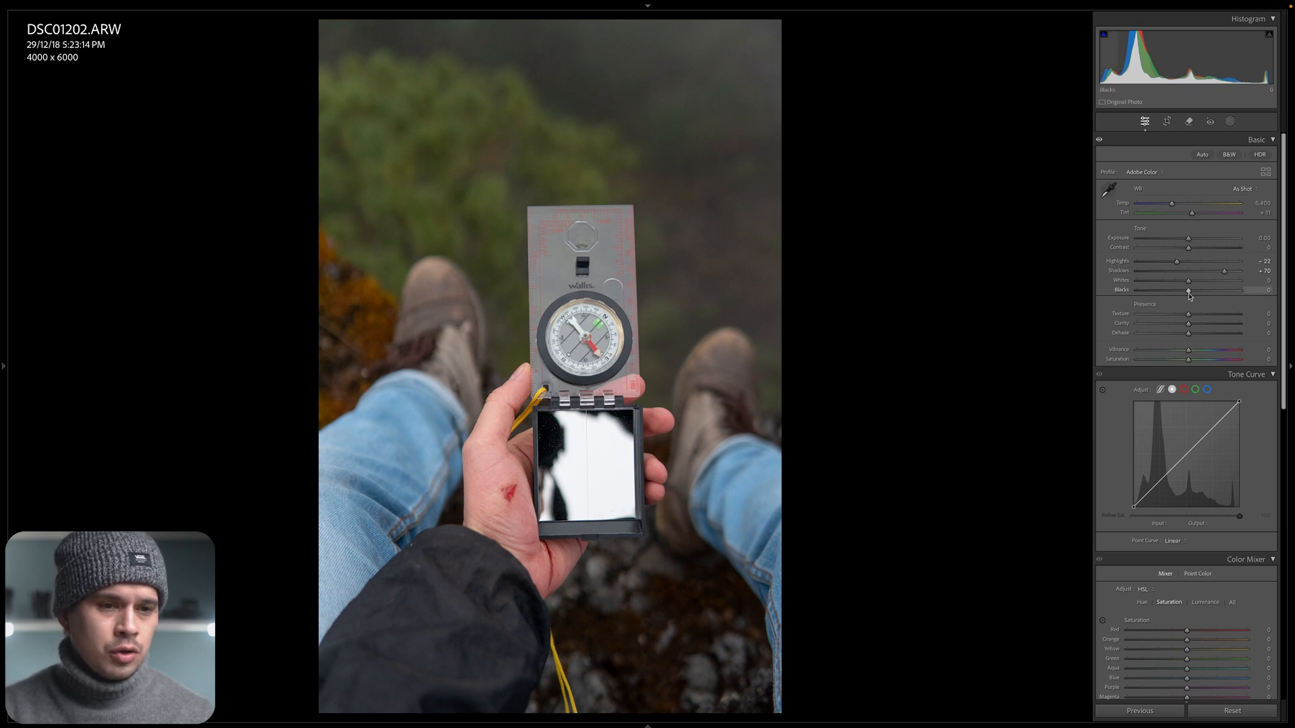
left_click_drag(1187, 297, 1177, 302)
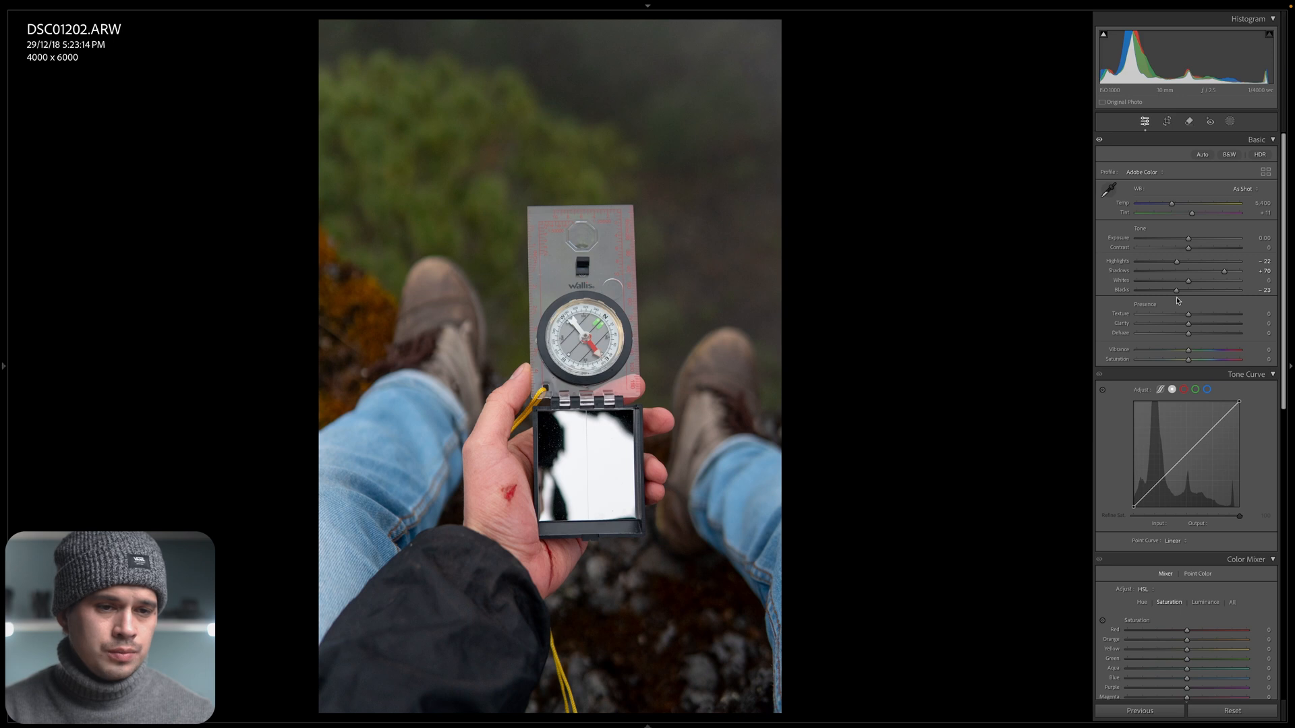
key("y")
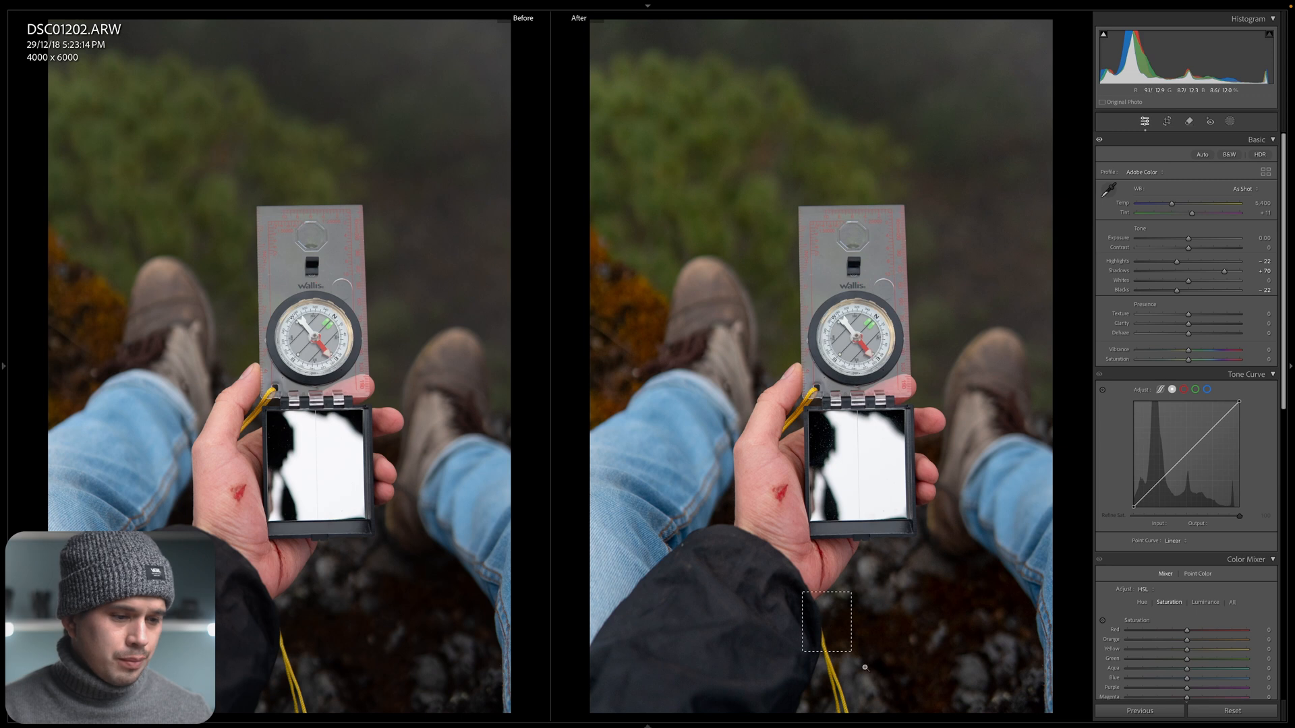
left_click_drag(826, 622, 525, 363)
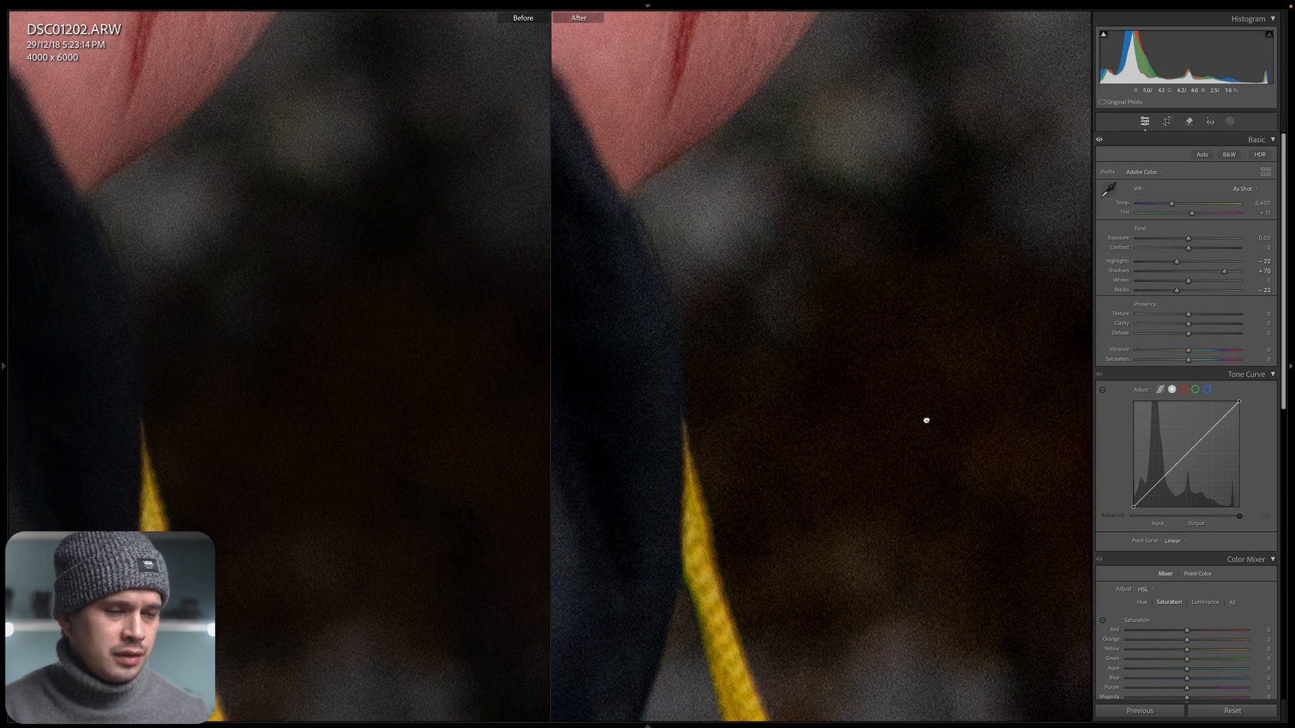
left_click(926, 420)
key("y")
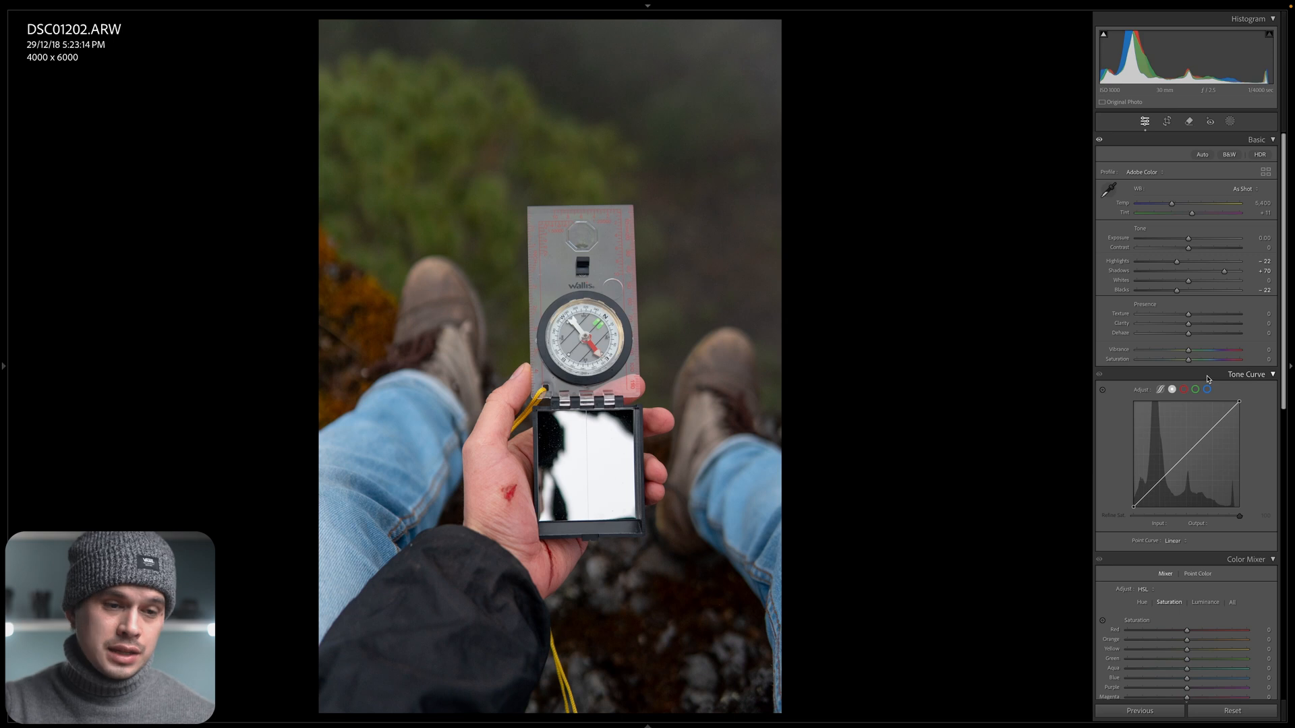
Try lowering the overall Saturation of the photo, and reset it to its default.
mouse_move(1190, 362)
left_mouse_down()
mouse_move(1141, 370)
mouse_move(1169, 363)
left_mouse_up()
double_click(1124, 362)
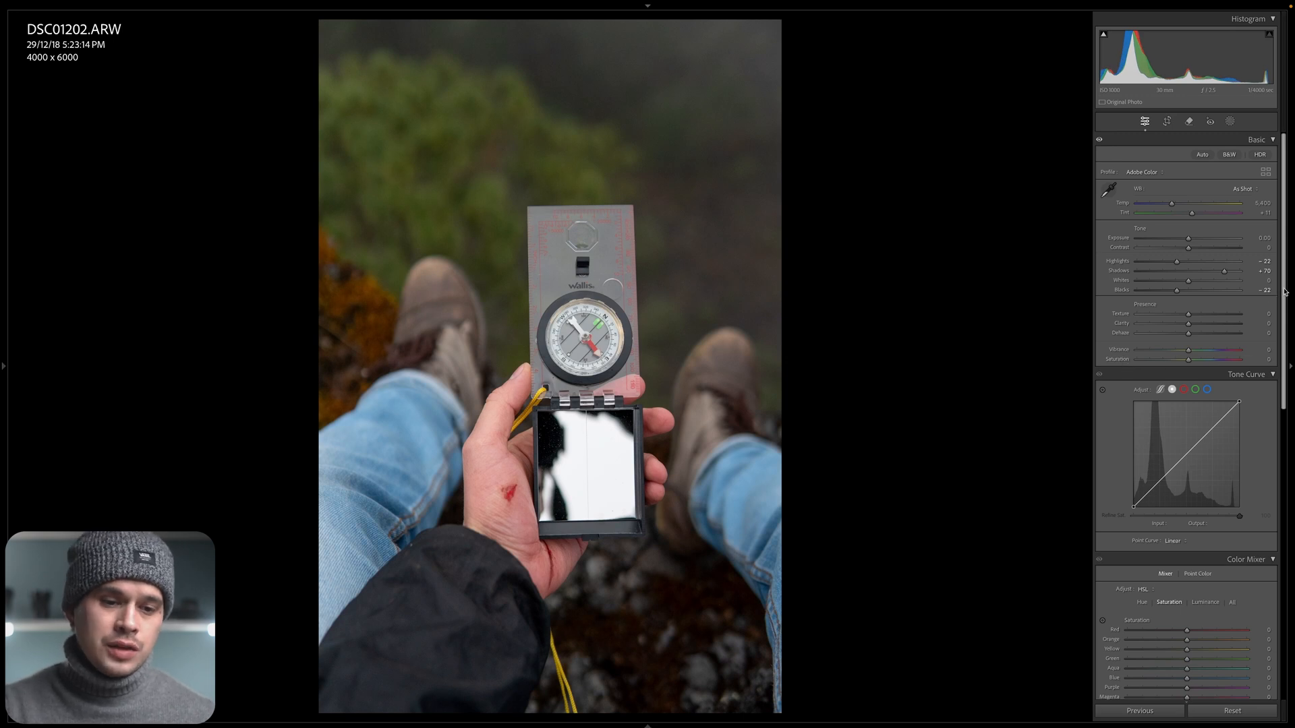
left_click_drag(1286, 291, 1285, 346)
left_click_drag(1286, 408, 1290, 288)
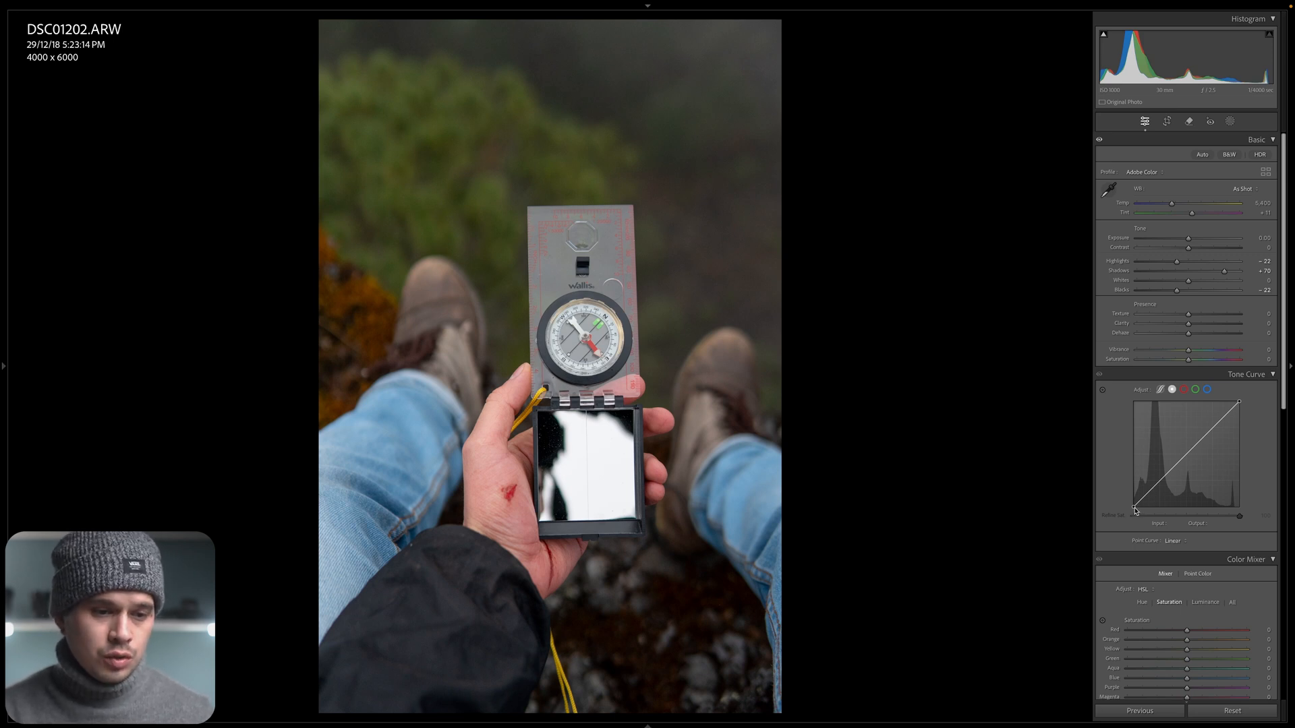
Raise the tone curve's black point to an output of about 15, and compare the photo with the curve off and on.
mouse_move(1135, 508)
left_mouse_down()
mouse_move(1146, 510)
mouse_move(1127, 556)
mouse_move(1125, 488)
mouse_move(1132, 501)
left_mouse_up()
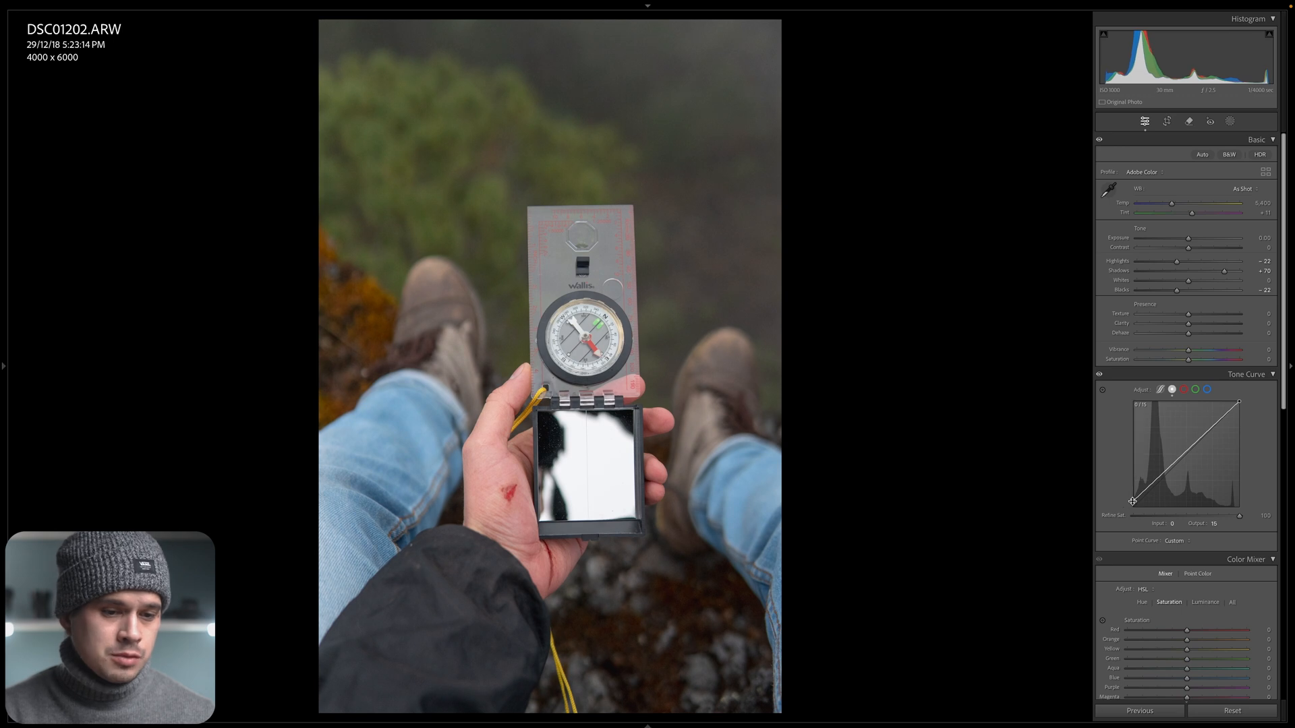
left_click(1213, 524)
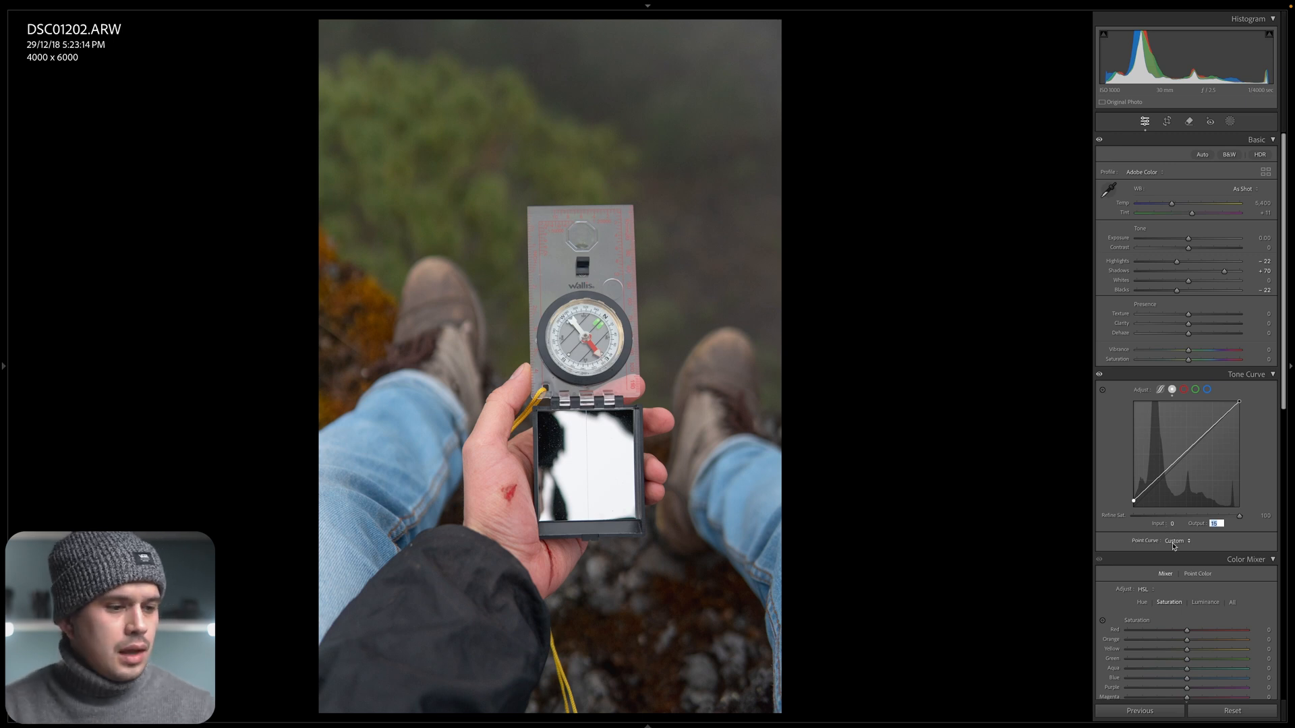
left_click(1100, 374)
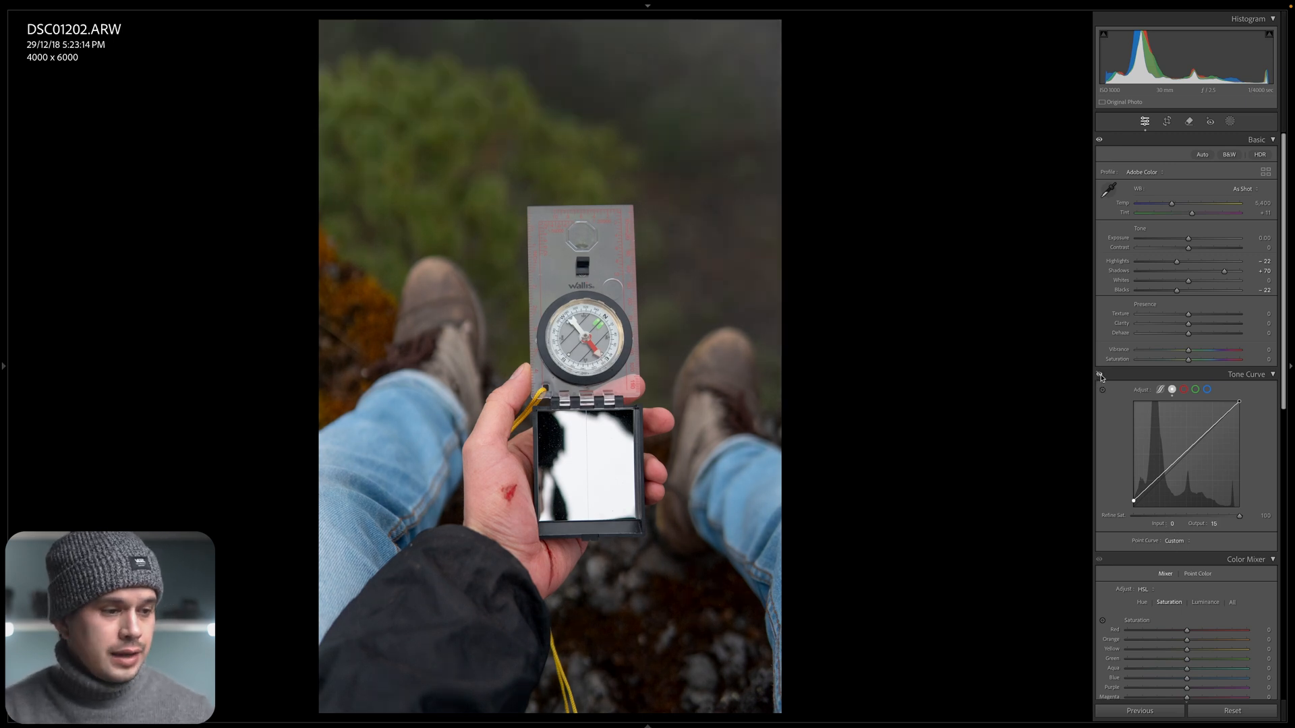
left_click(1099, 374)
left_click(1100, 375)
left_click(1100, 374)
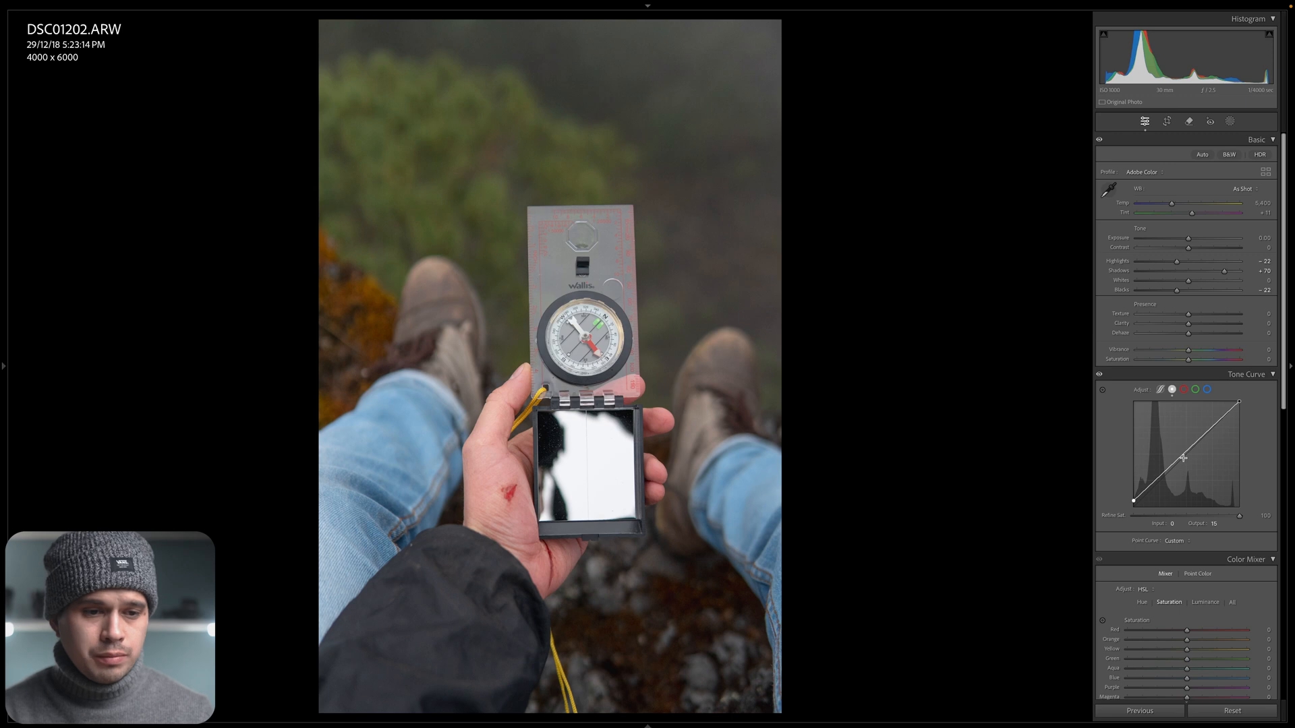
Add a shadow point to the tone curve and lower it to input 35, output 41.
left_click(1147, 487)
left_click_drag(1148, 491, 1148, 494)
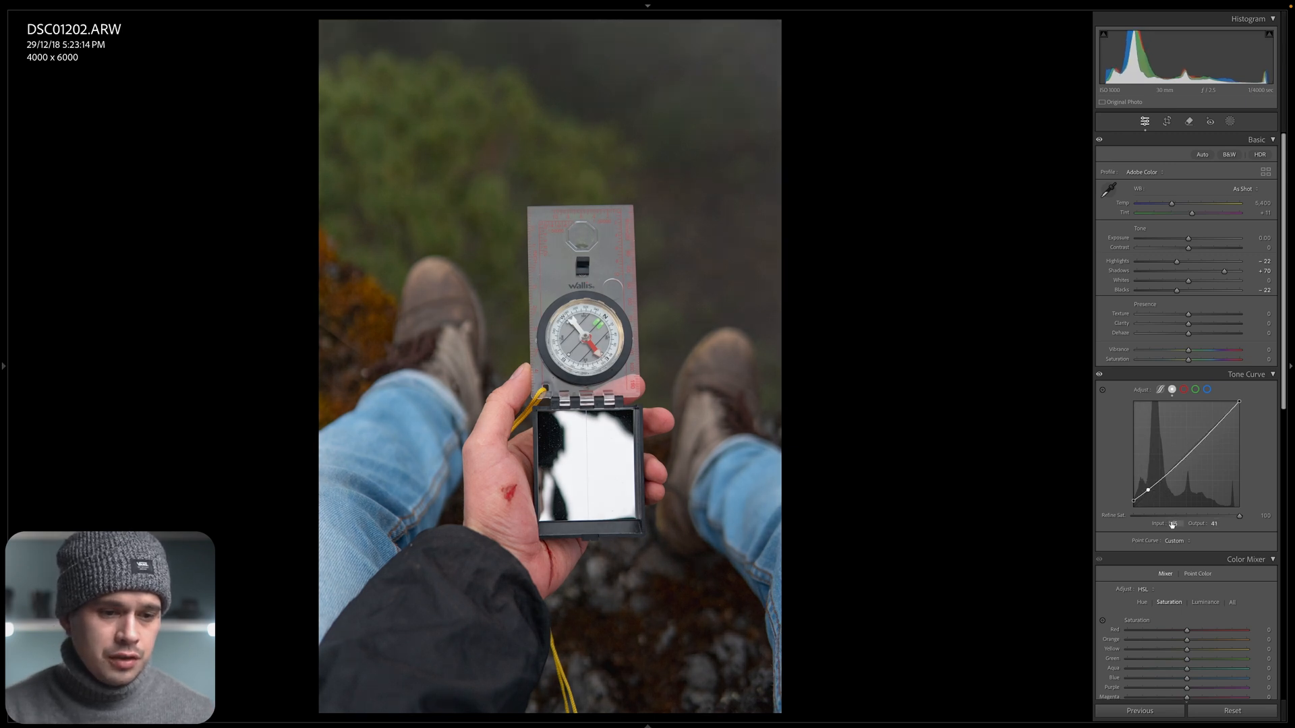
left_click(1213, 524)
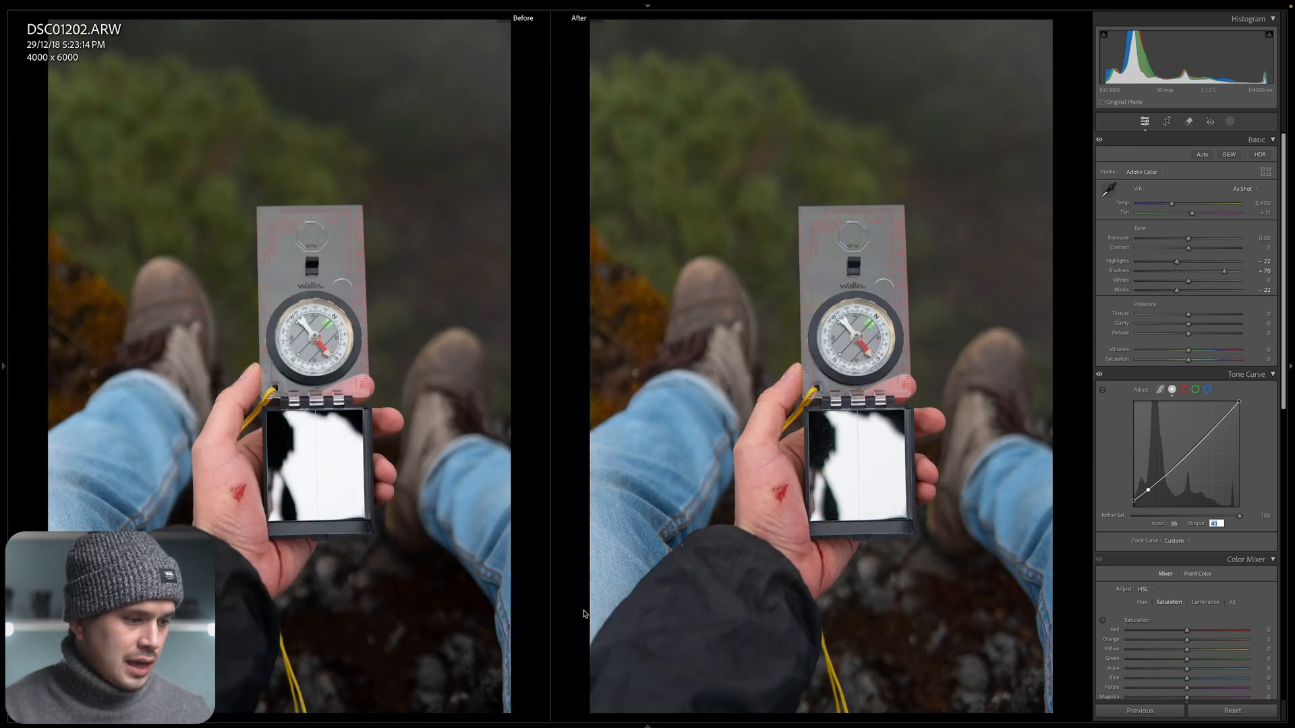
Compare the original and edited photo side by side with the Tone Curve adjustment off and on.
key("y")
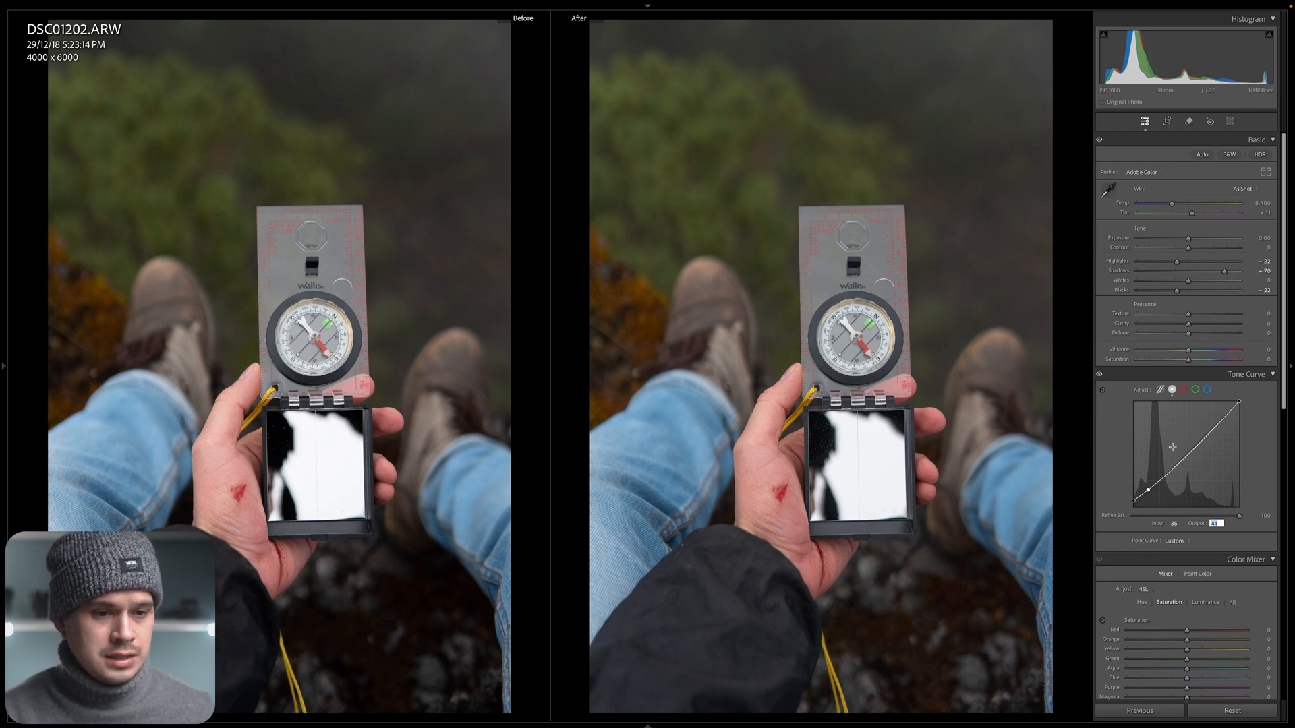
left_click(1122, 411)
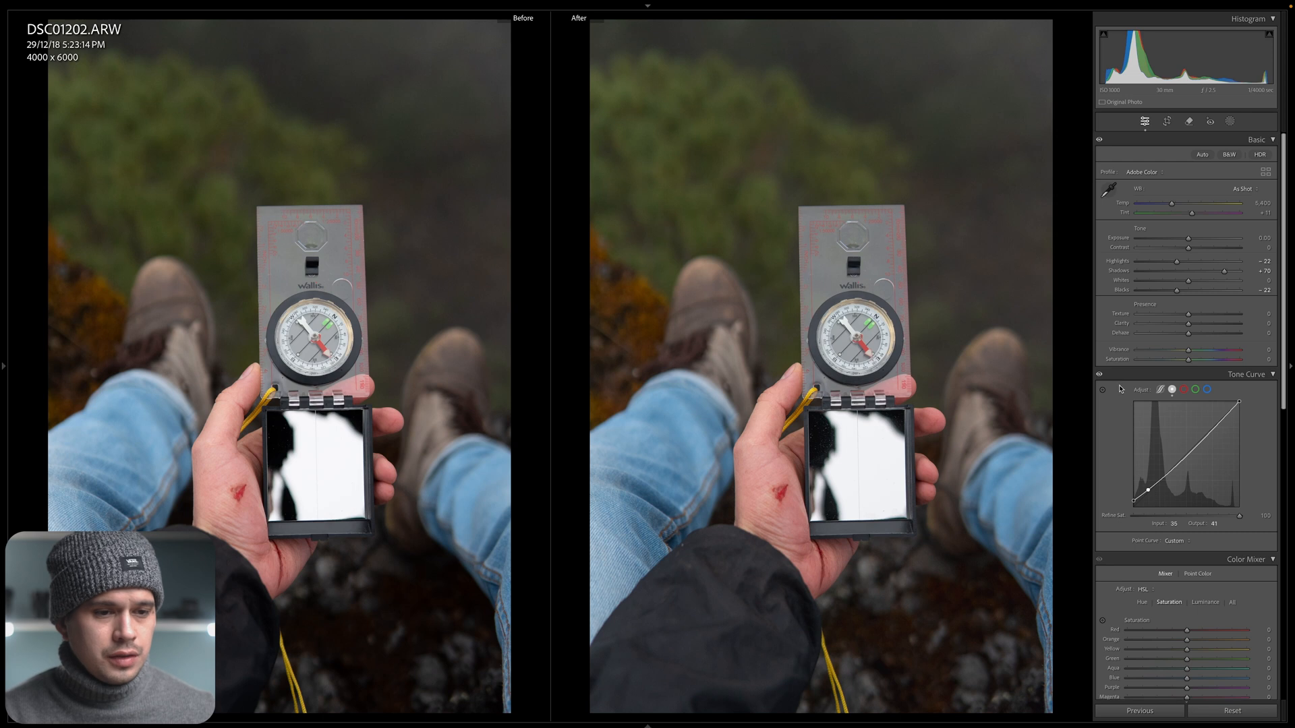
left_click(1099, 375)
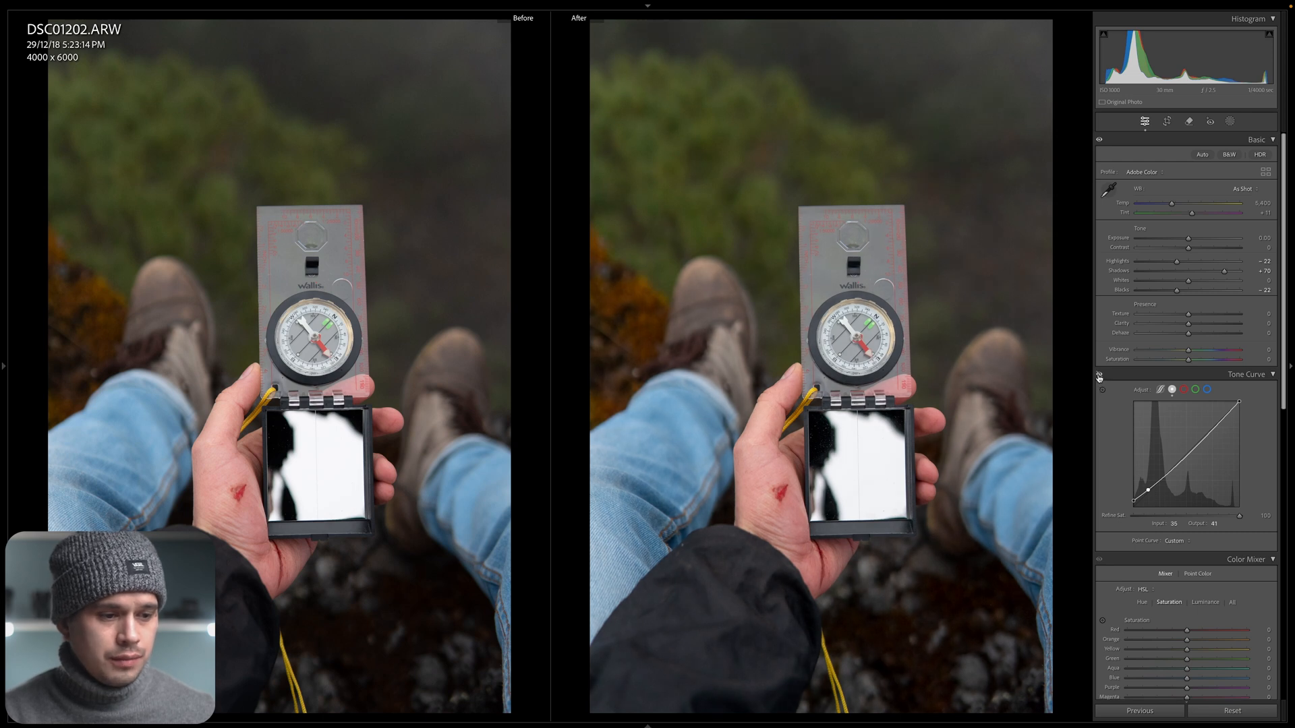
left_click(1099, 376)
left_click(1099, 375)
left_click(1099, 376)
left_click(1099, 375)
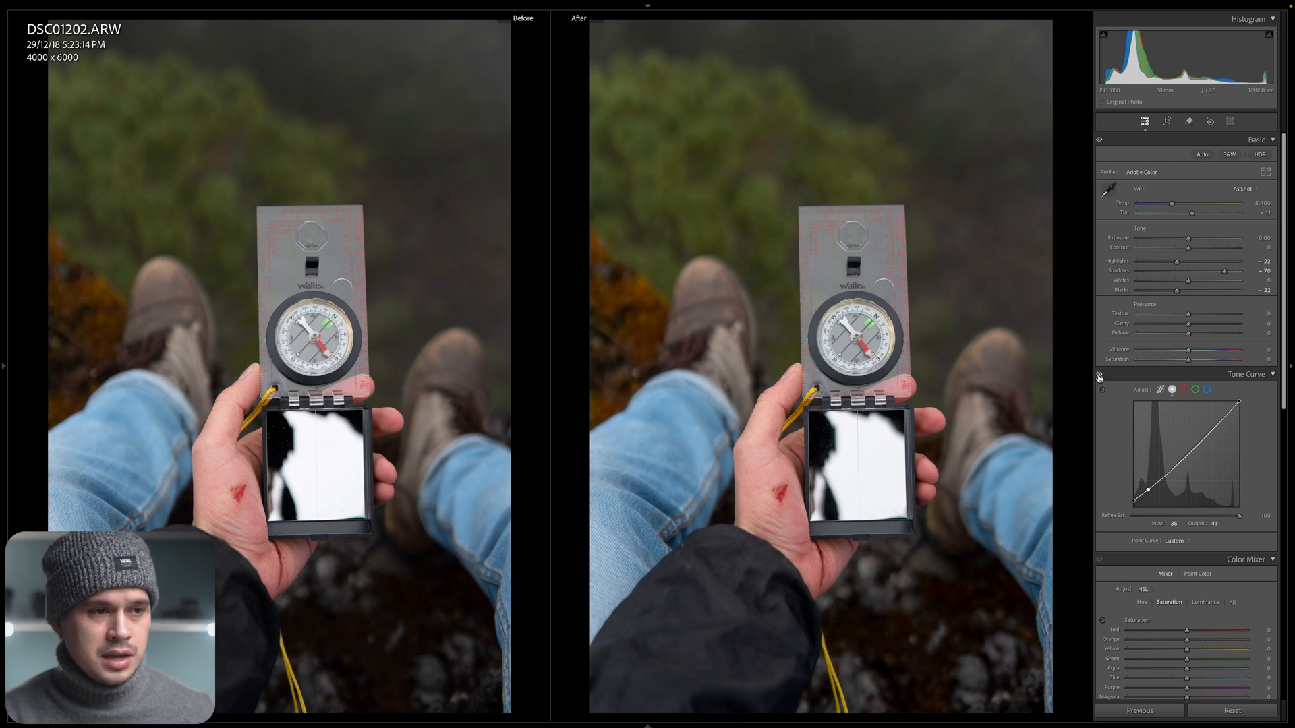
left_click(1099, 376)
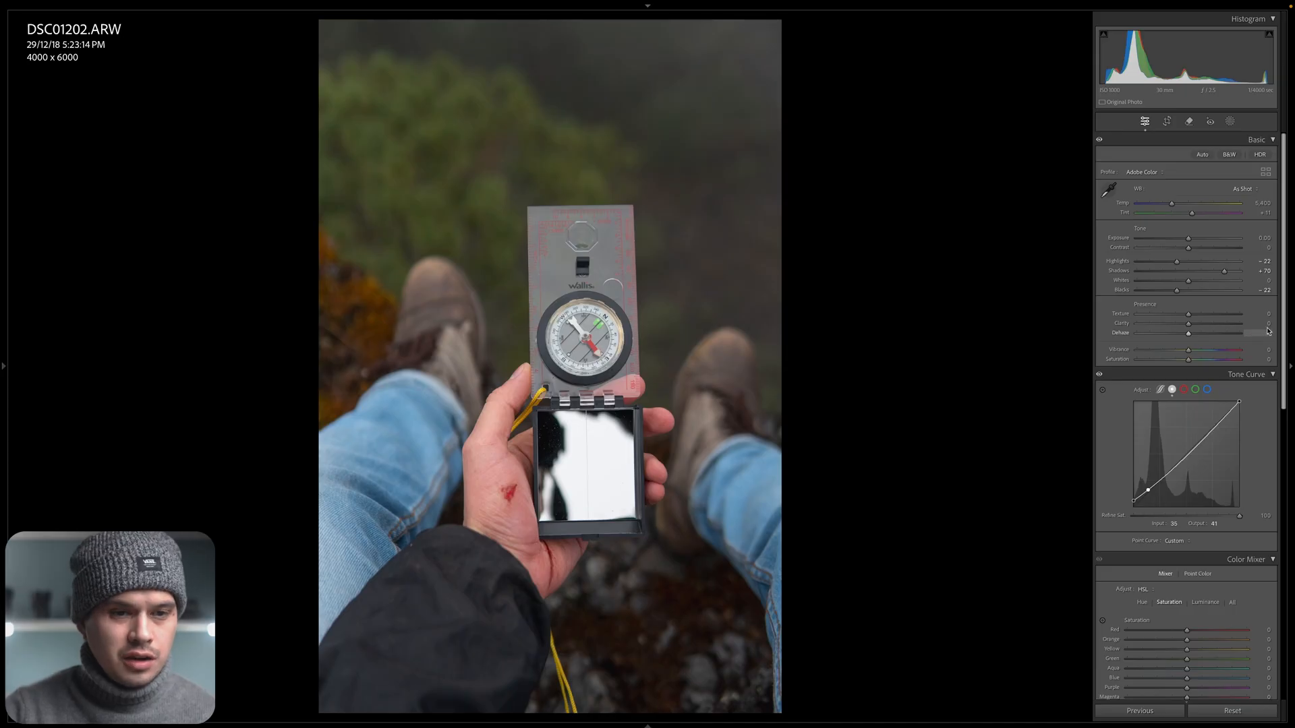
Set the Blue saturation in the Color Mixer to -60.
scroll(1187, 405, "down", 2)
scroll(1239, 217, "down", 3)
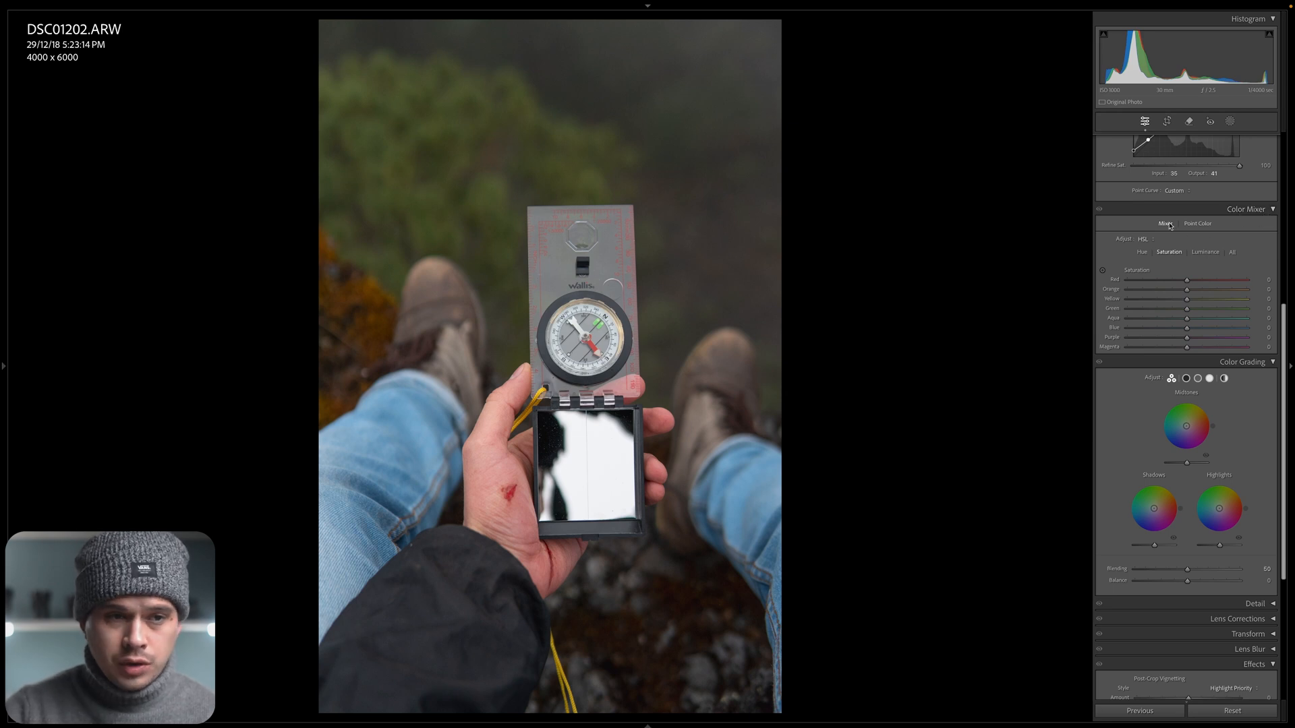
left_click(1233, 253)
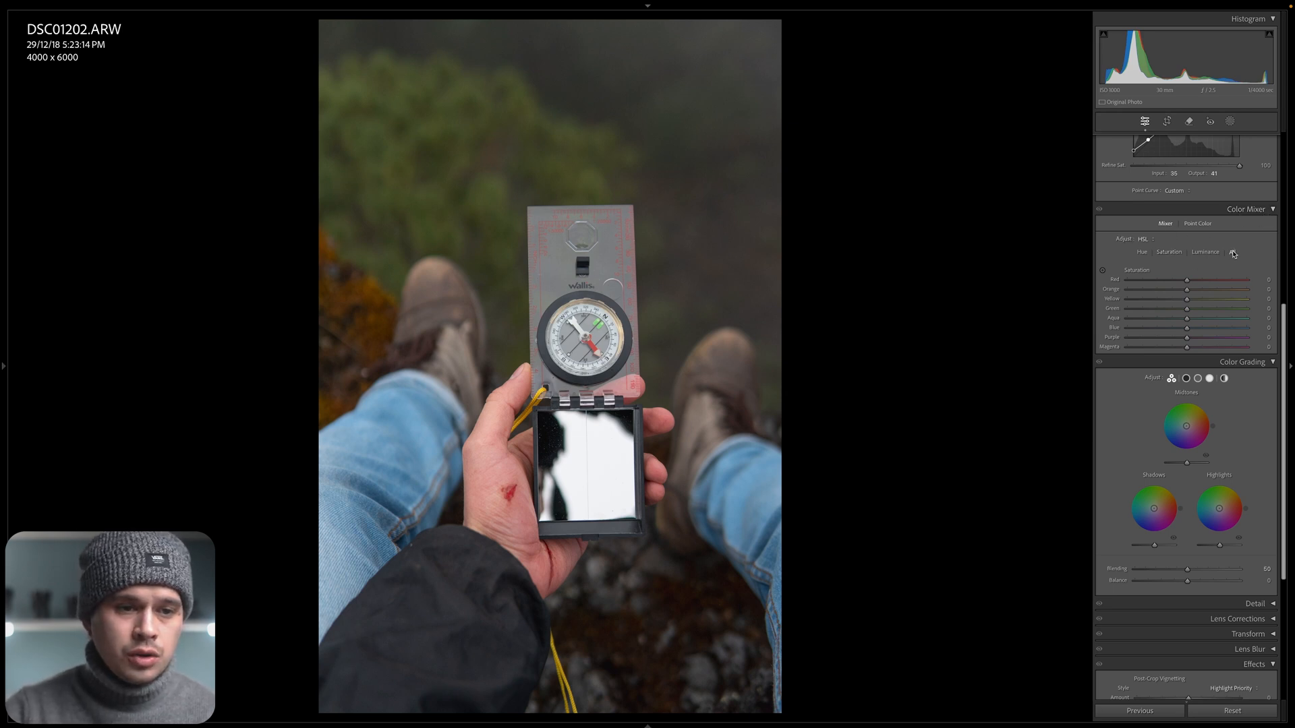
left_click(1173, 253)
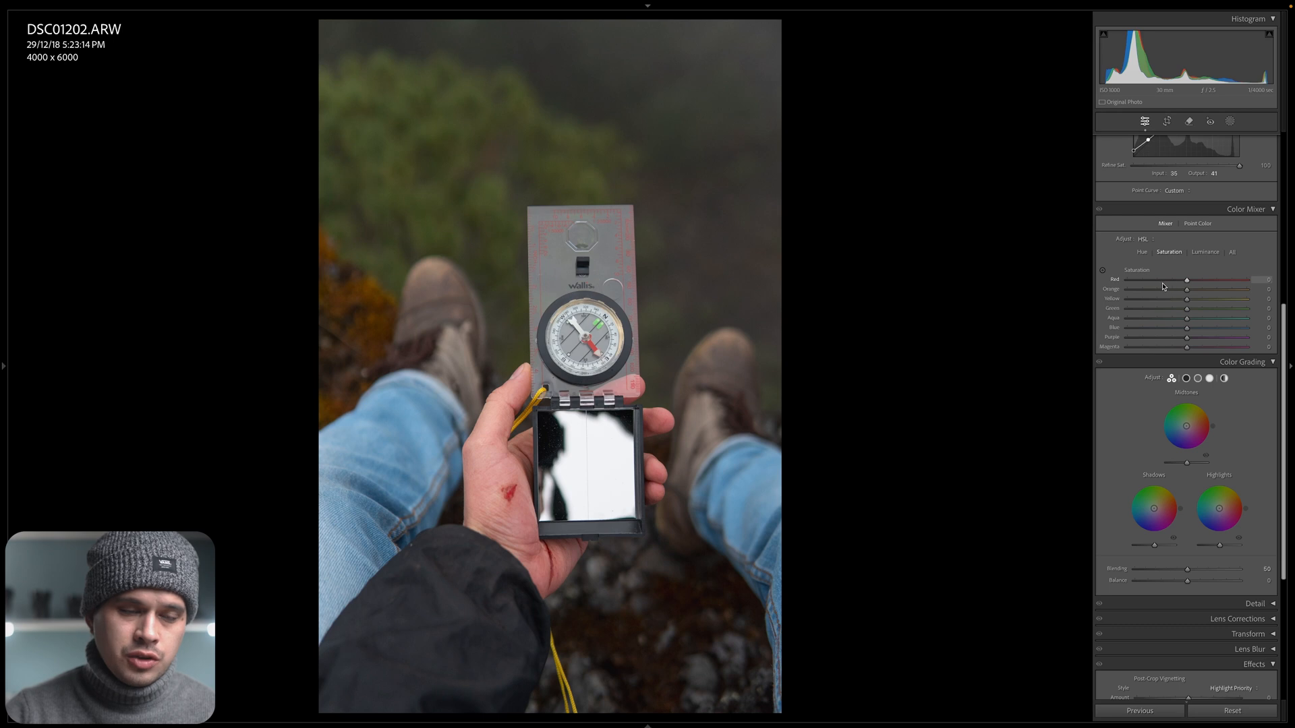
mouse_move(1187, 290)
left_mouse_down()
mouse_move(1126, 290)
mouse_move(1292, 283)
mouse_move(1050, 290)
mouse_move(1247, 290)
mouse_move(1182, 290)
left_mouse_up()
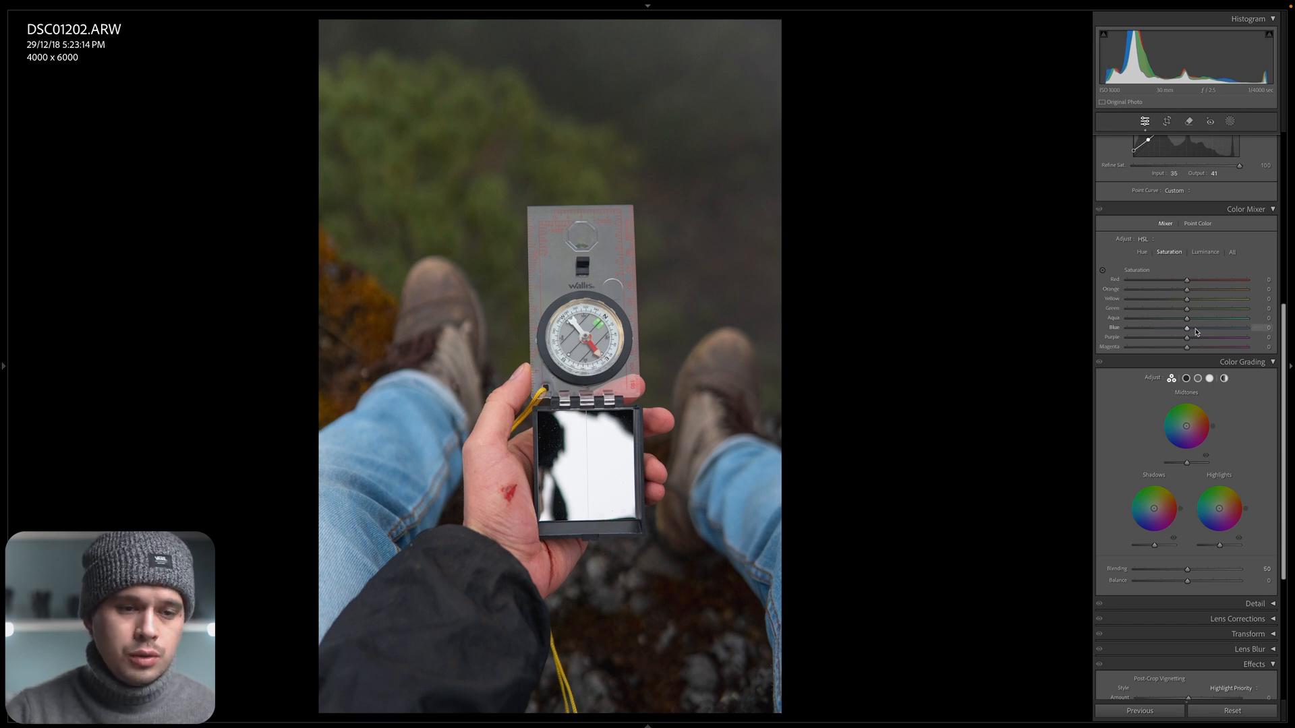
left_click_drag(1188, 332, 1153, 332)
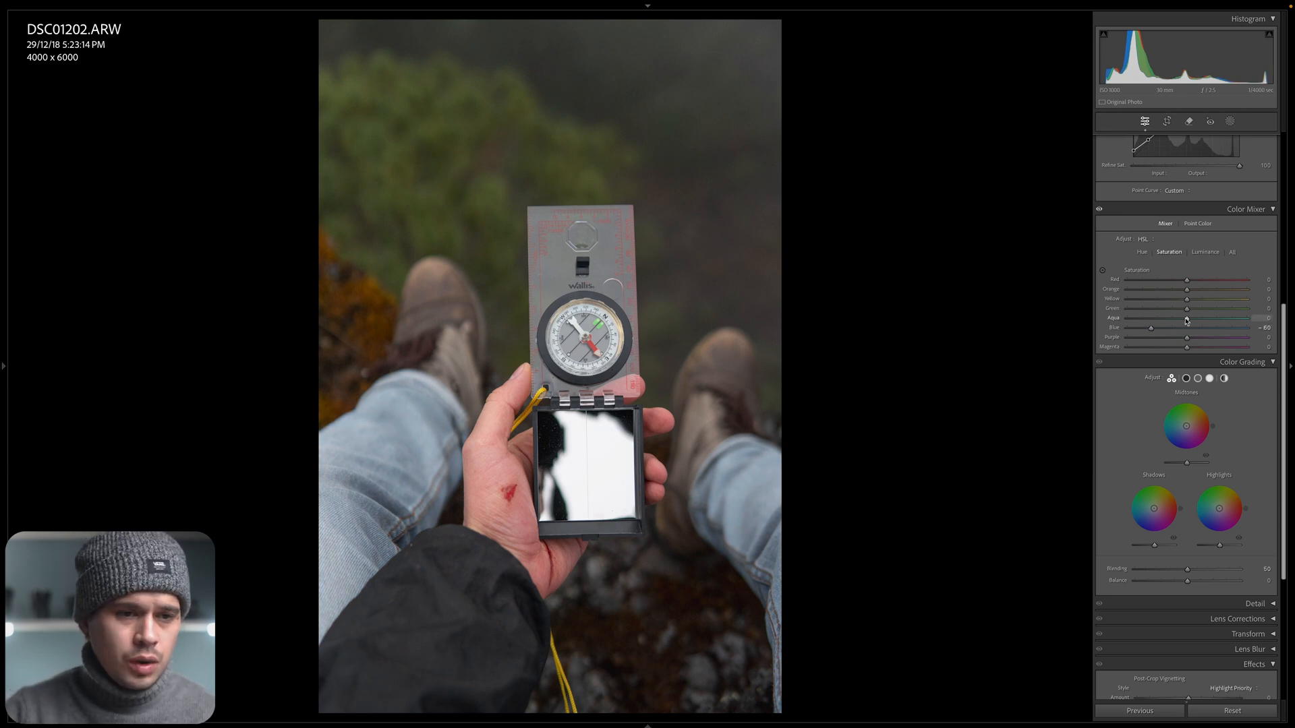
Set the Aqua, Purple and Magenta saturation in the Color Mixer to -60.
left_click(1271, 318)
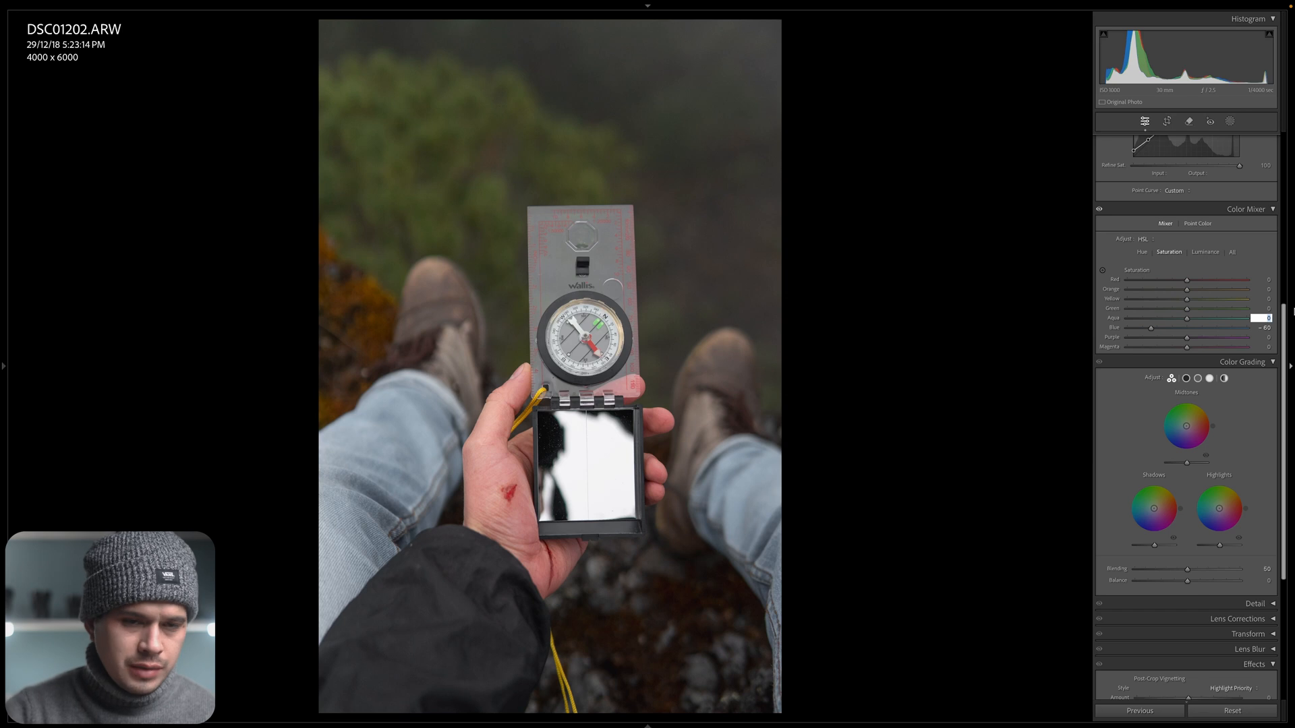
type("-60")
left_click(1261, 339)
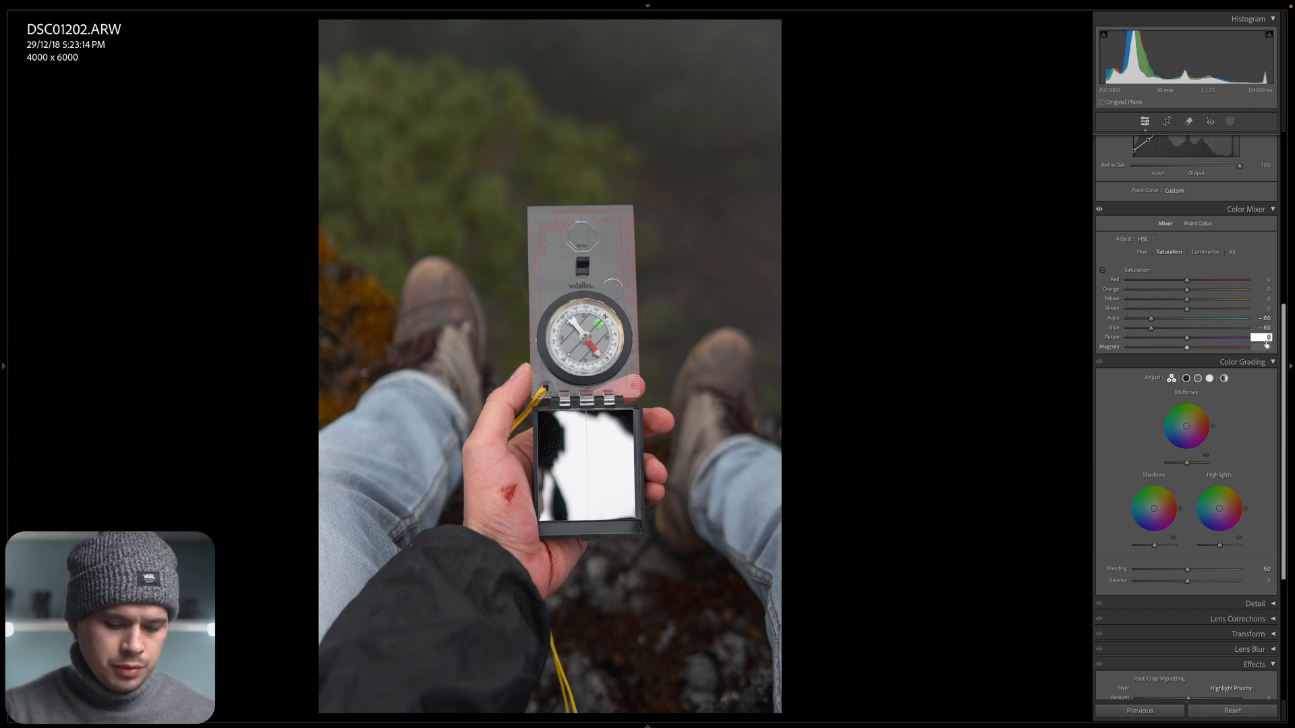
type("-60")
key("Return")
left_click(1266, 346)
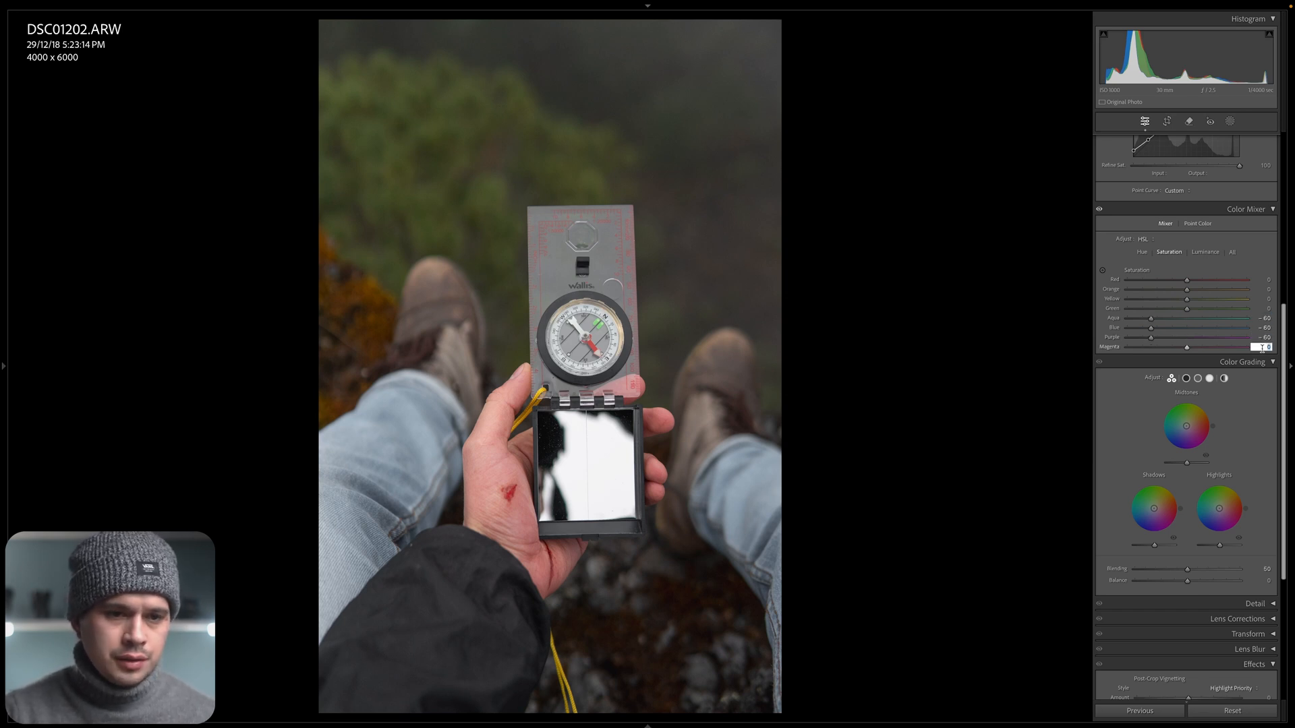
type("-60")
key("Return")
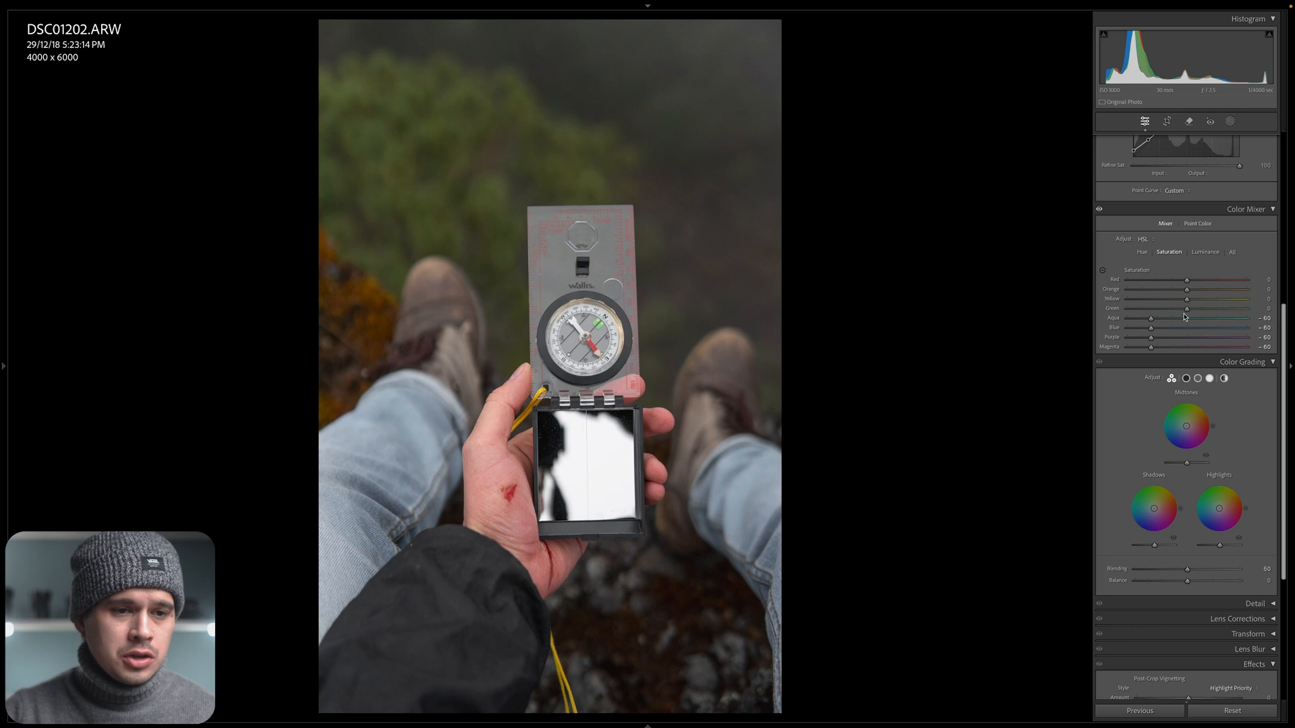
Set the Green and Yellow saturation to -80, and inspect the compass and its yellow cord up close.
left_click_drag(1187, 309, 1146, 323)
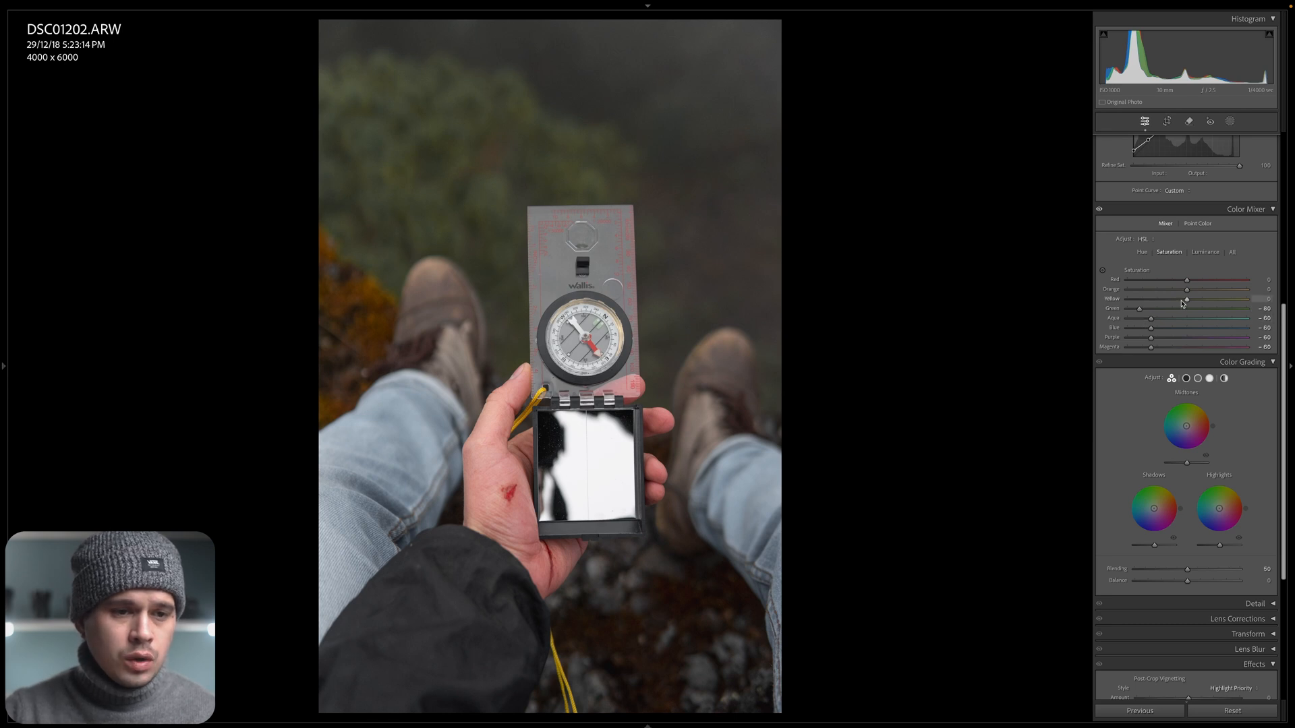
left_click_drag(1187, 298, 1143, 316)
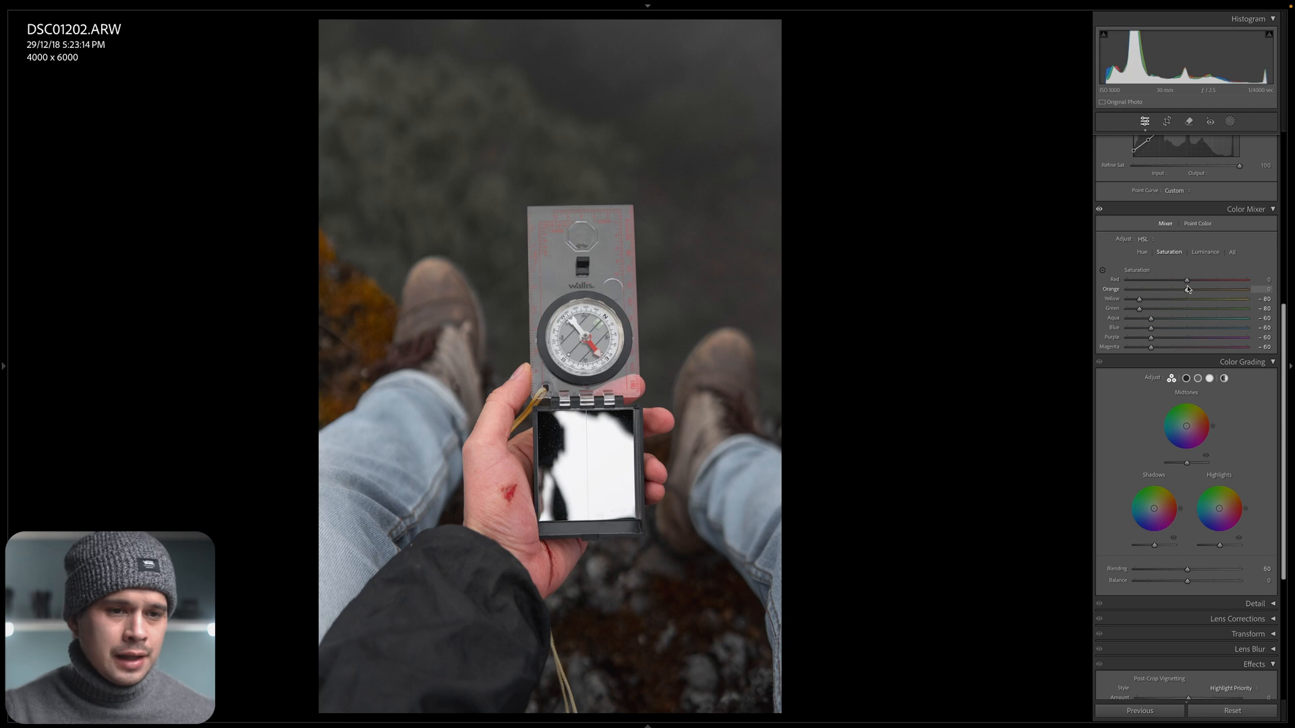
left_click(583, 361)
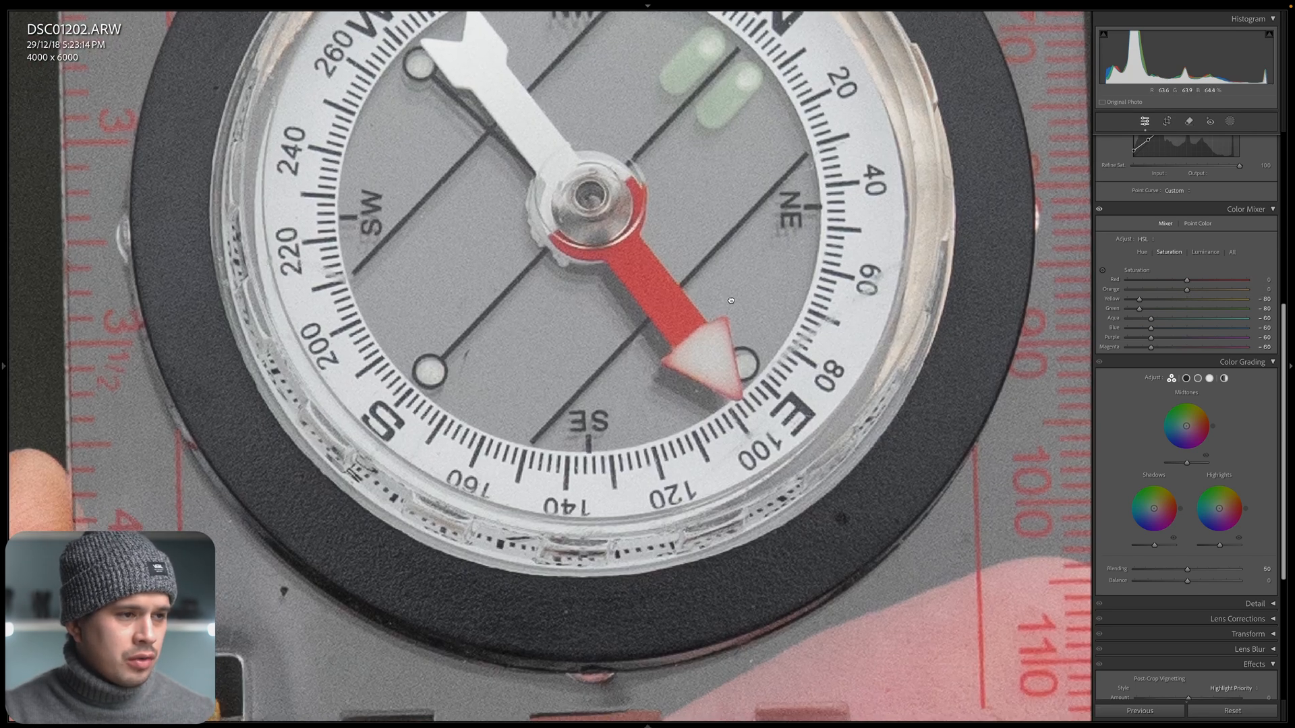
left_click_drag(731, 301, 808, 205)
left_click_drag(659, 470, 940, 83)
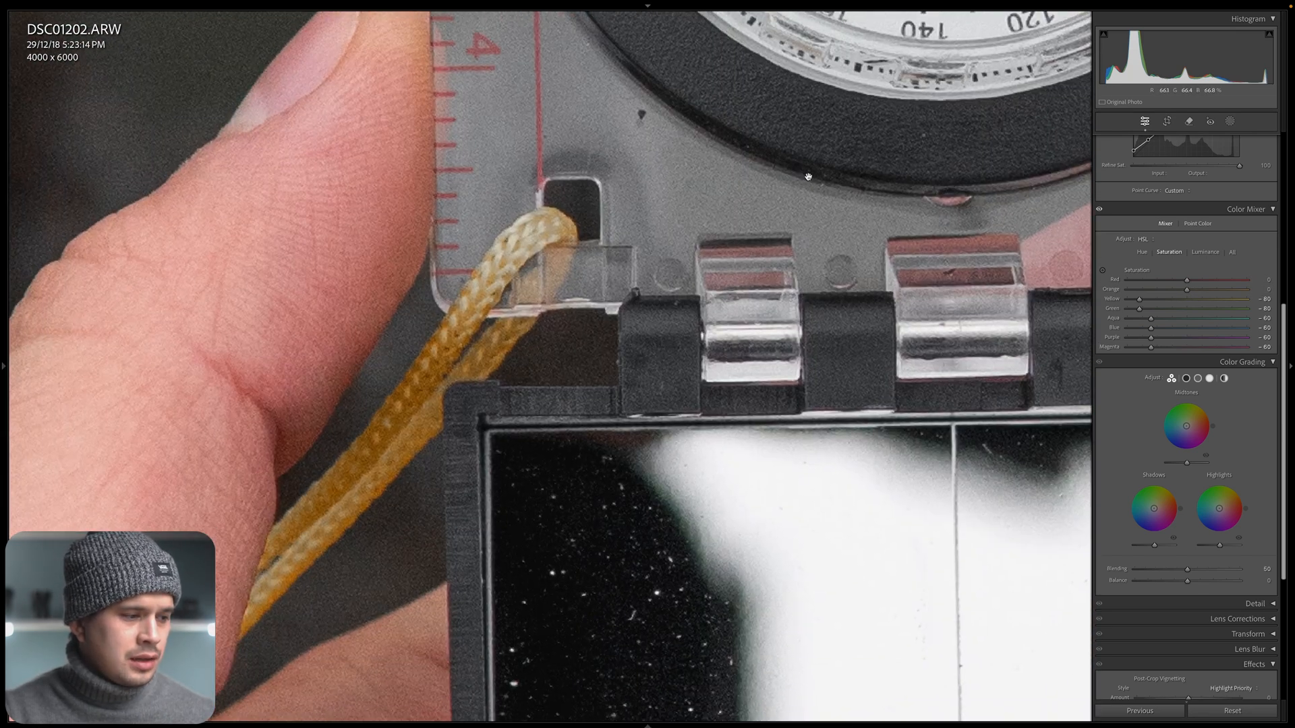
Set the Red saturation in the Color Mixer to -21, and compare the compass before and after up close.
left_click(617, 383)
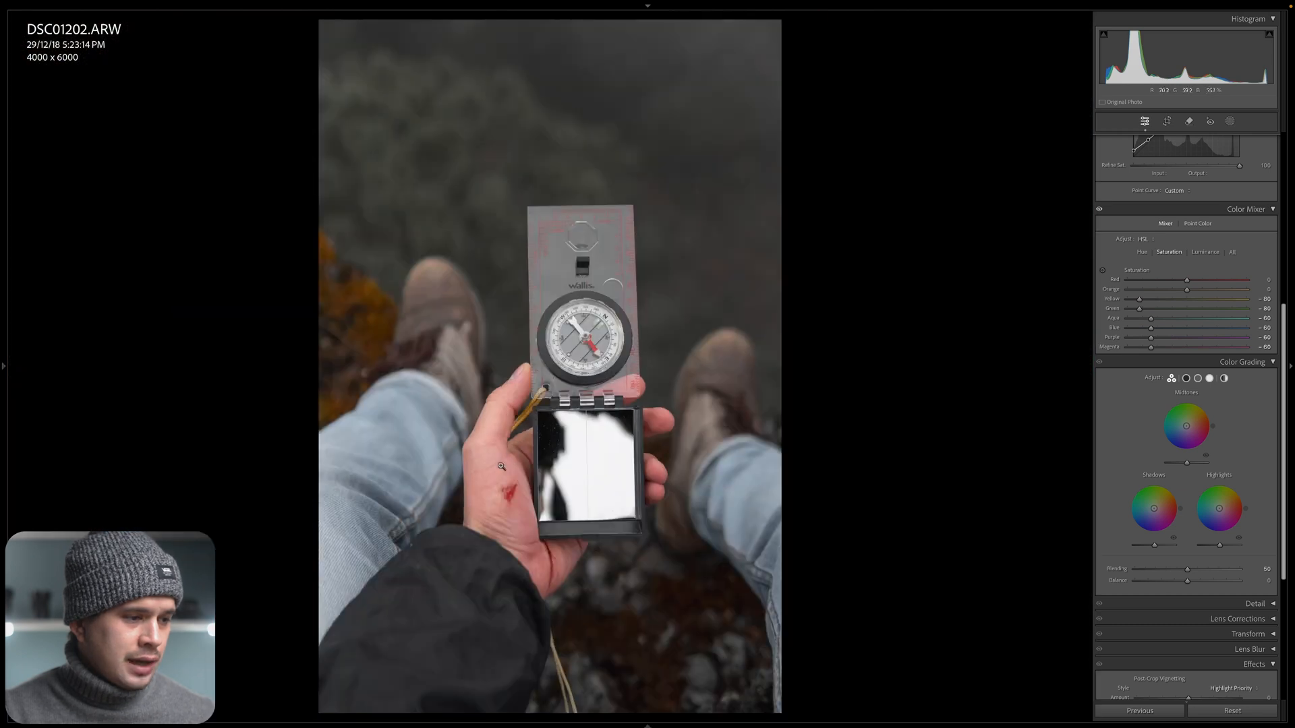
left_click_drag(1191, 281, 1172, 286)
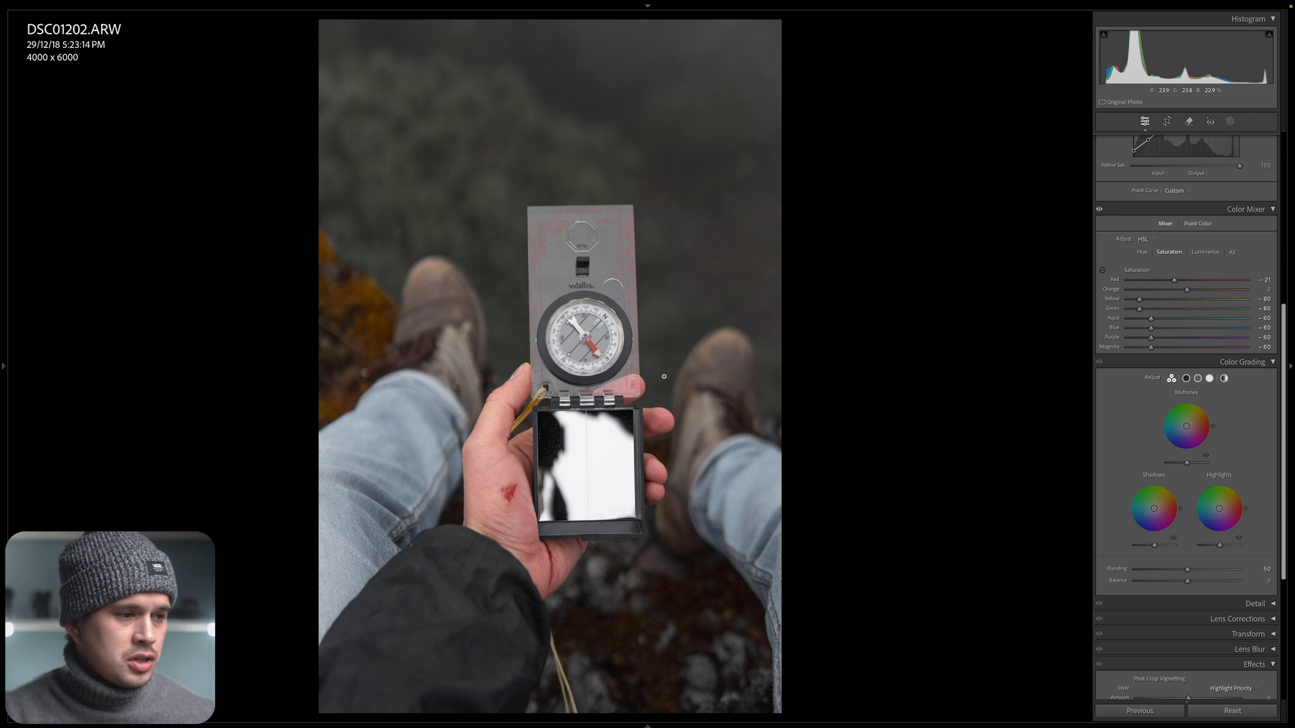
left_click(526, 281)
key("y")
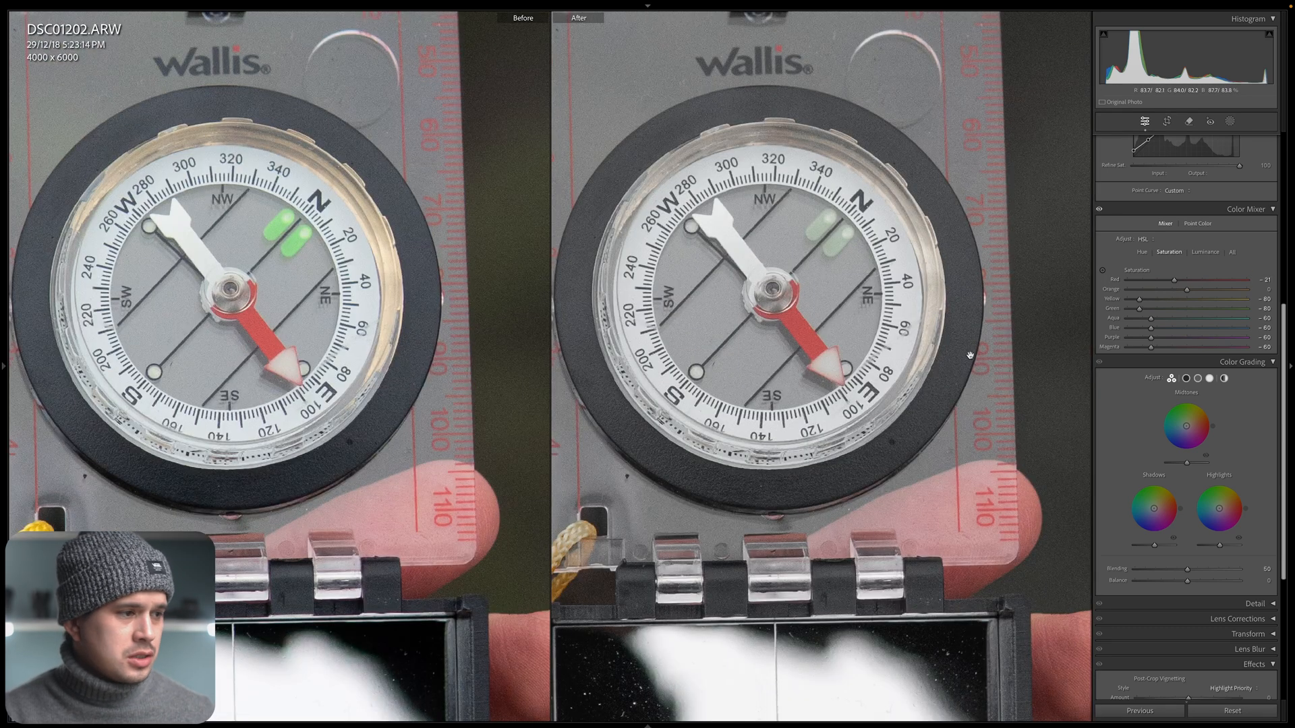
left_click(933, 366)
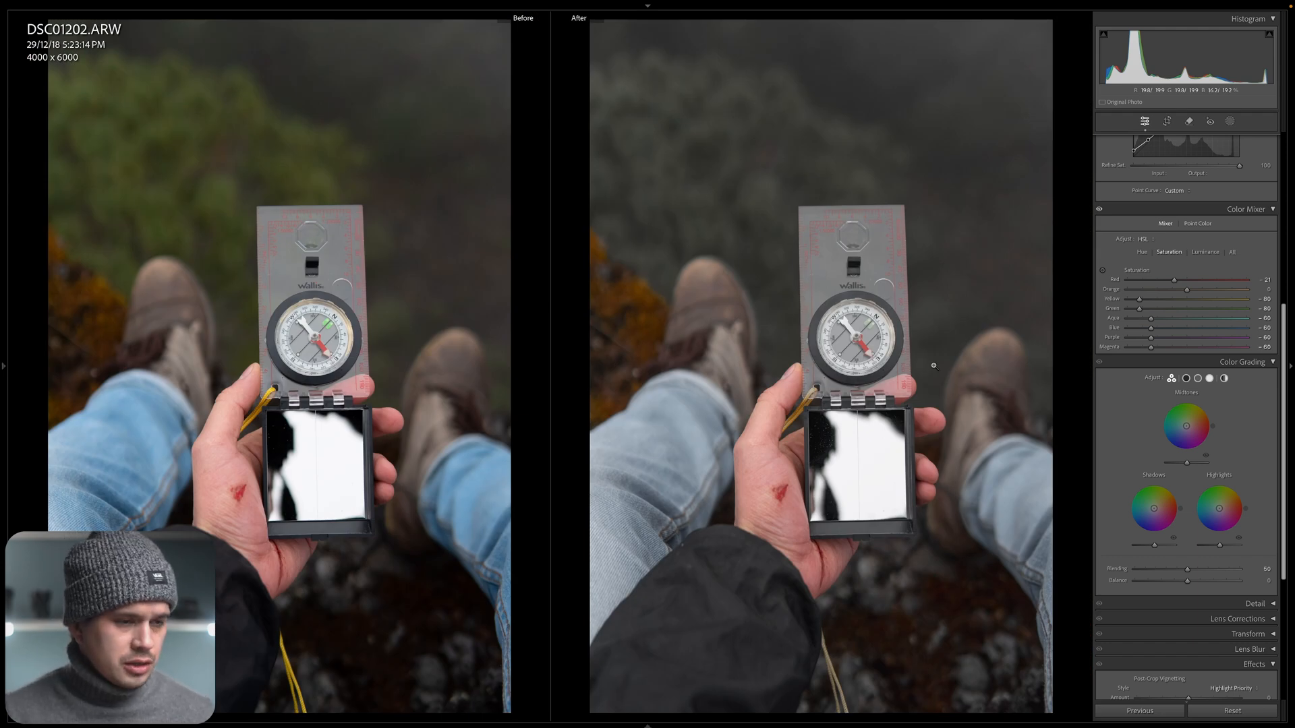
key("y")
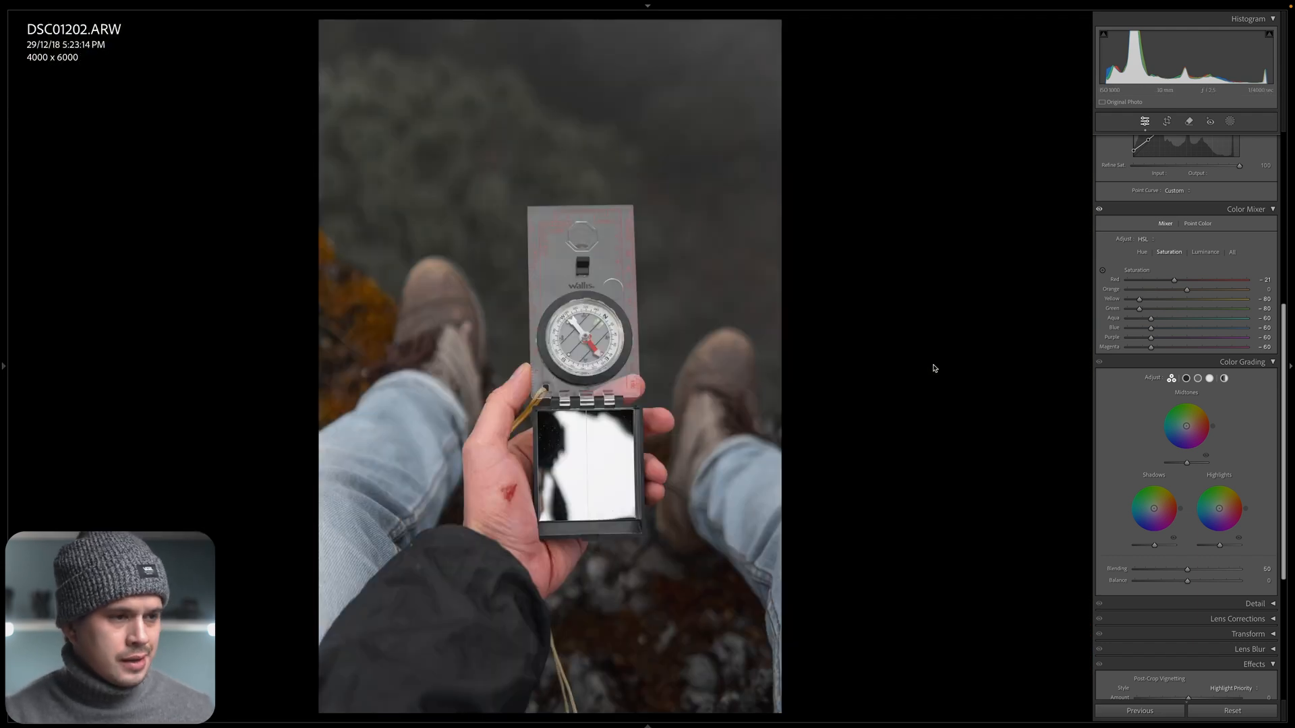
Tint the whole photo with an orange Global hue in Color Grading at a saturation of 7.
left_click(1224, 379)
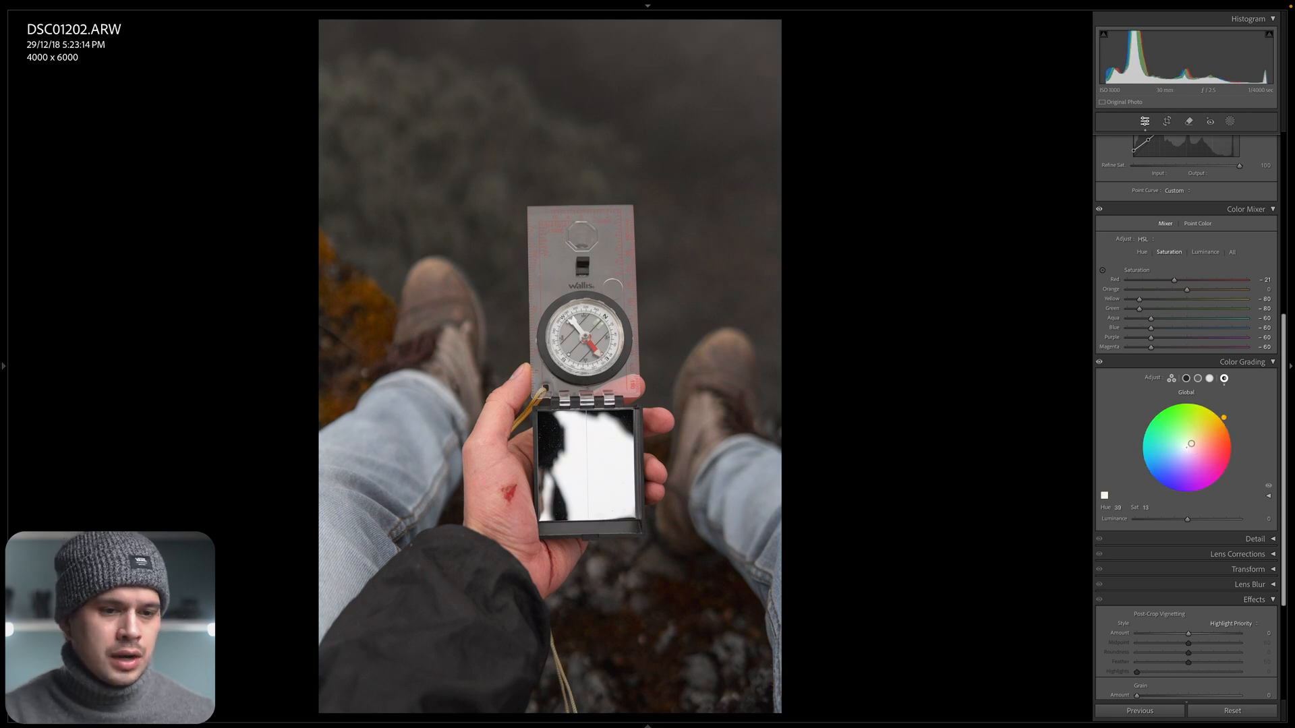
left_click_drag(1187, 447, 1219, 423)
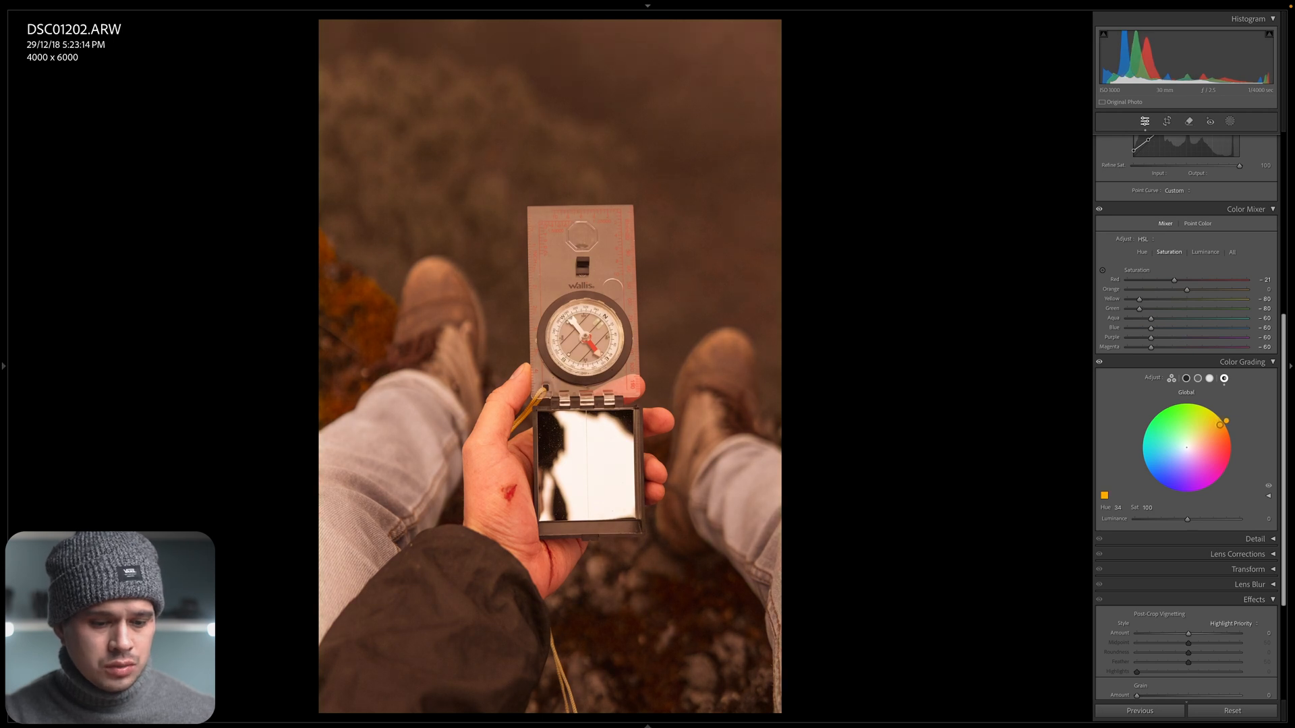
left_click(1148, 508)
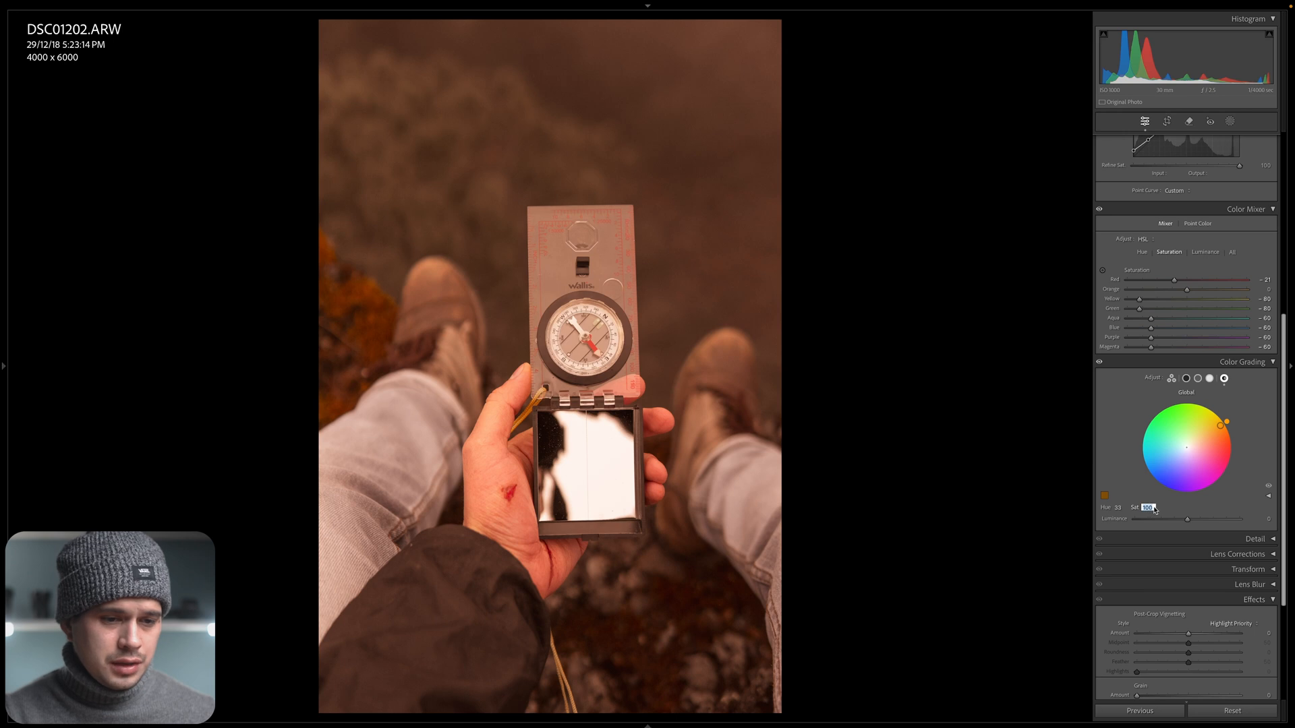
type("7")
key("Return")
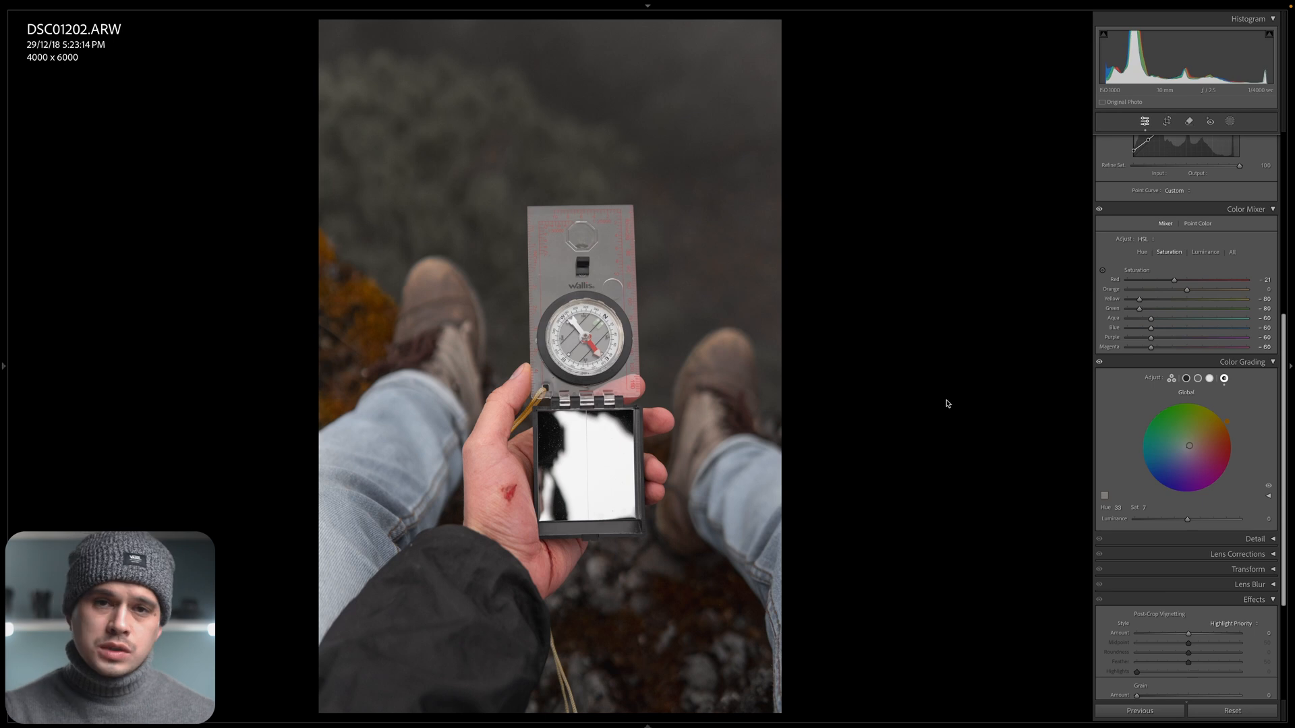
Copy the compass photo's develop settings, including Treatment & Profile, Curve, Color Mixer and Color Grading.
right_click(473, 218)
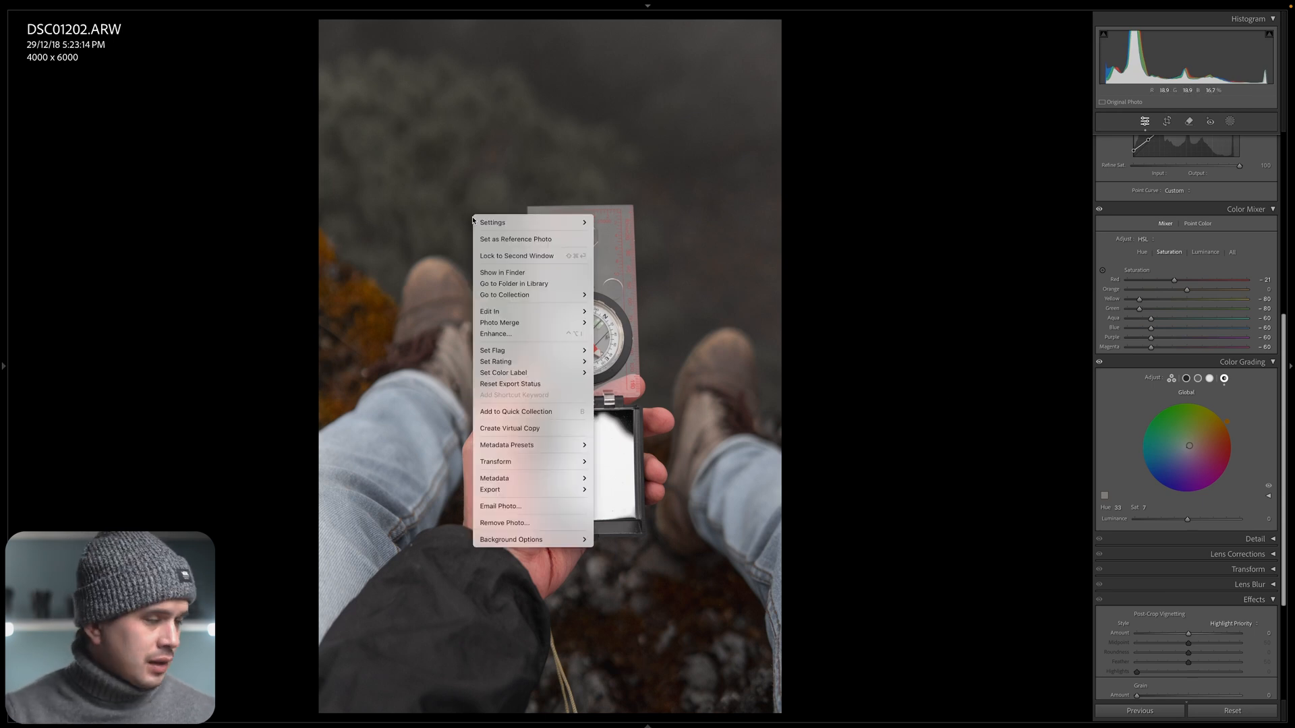
mouse_move(496, 225)
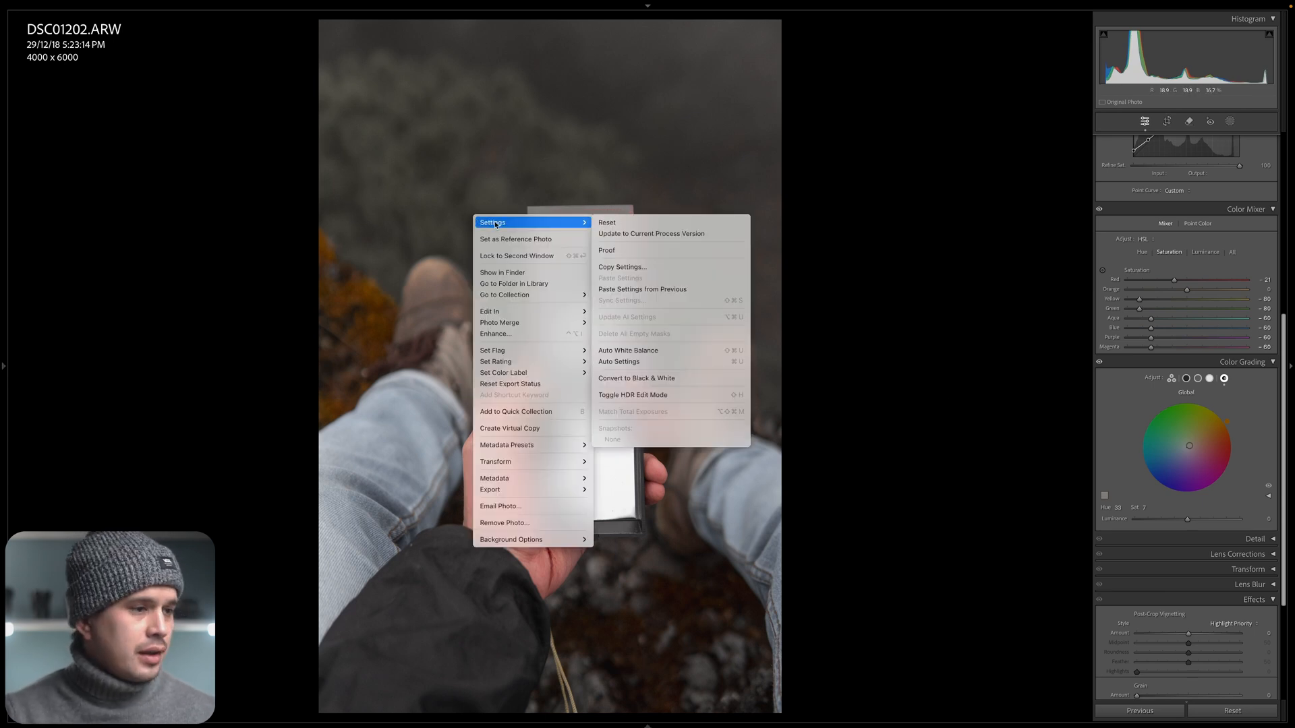
left_click(634, 269)
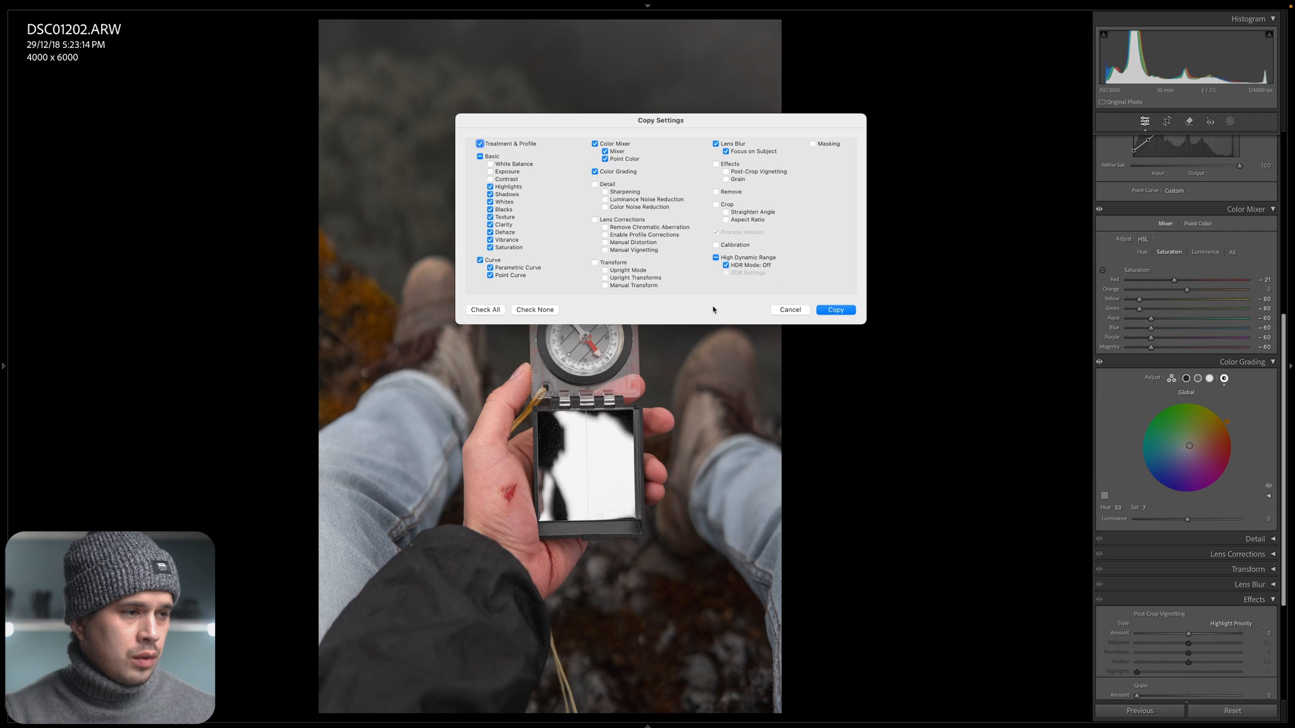
left_click(845, 316)
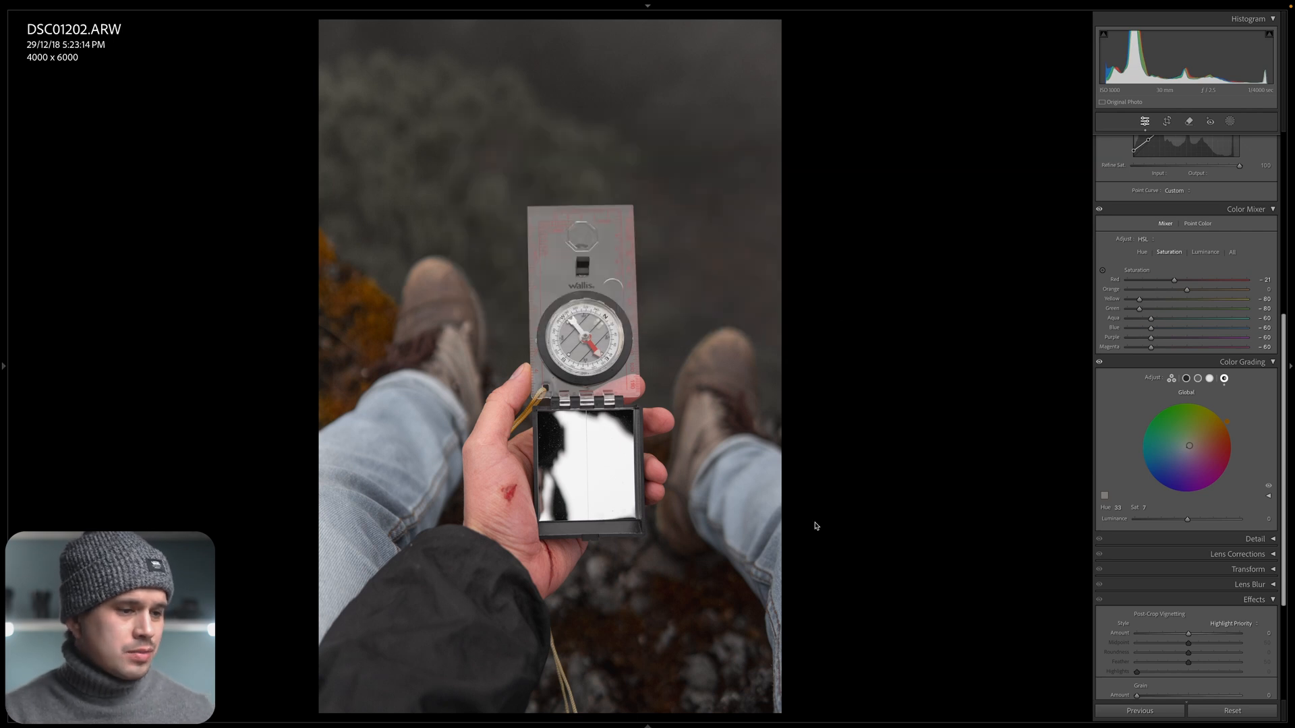
Paste the copied develop settings onto DSC08791.ARW, the photo of a person sitting by the water.
mouse_move(601, 723)
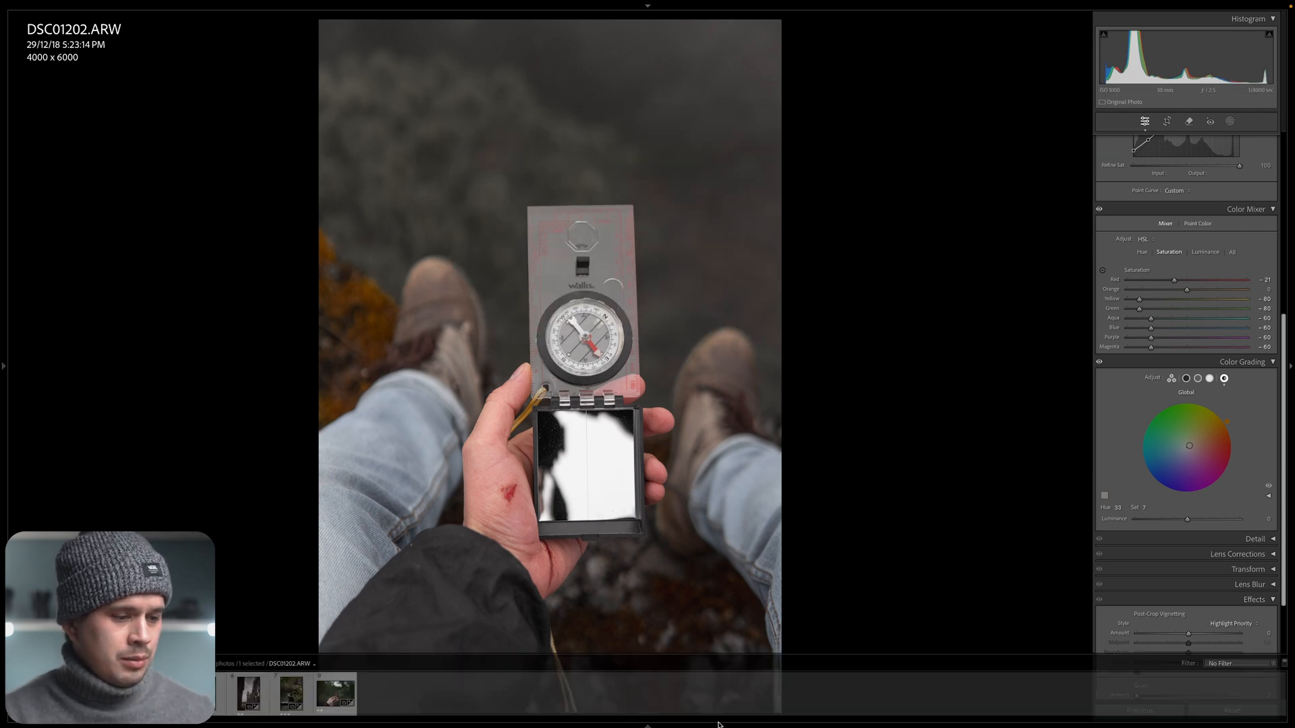
left_click(298, 701)
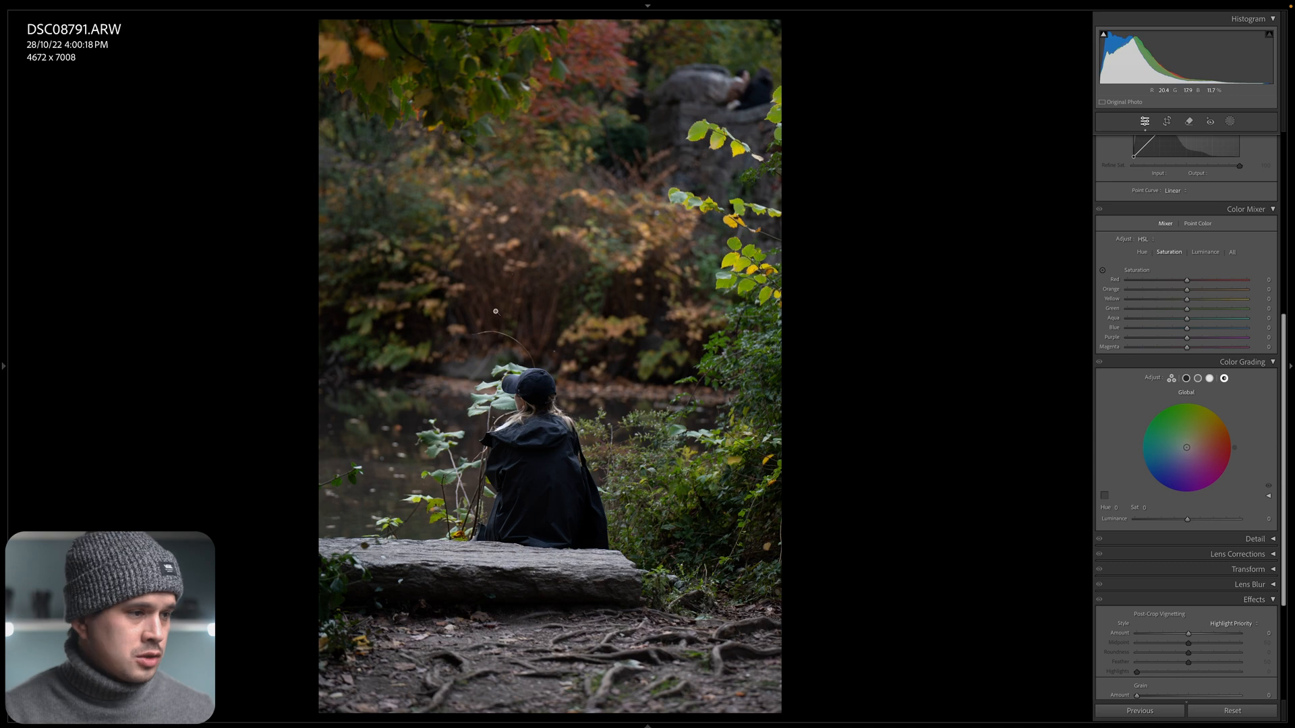
right_click(558, 171)
mouse_move(573, 173)
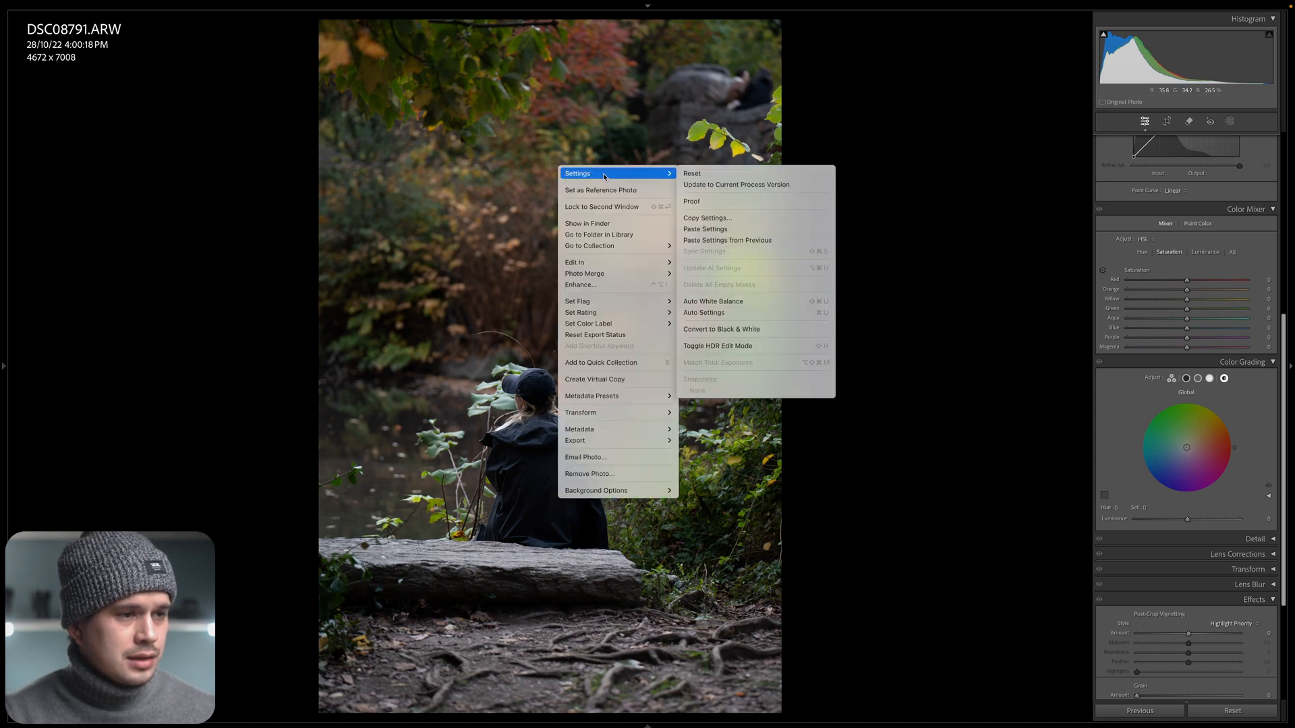
left_click(717, 228)
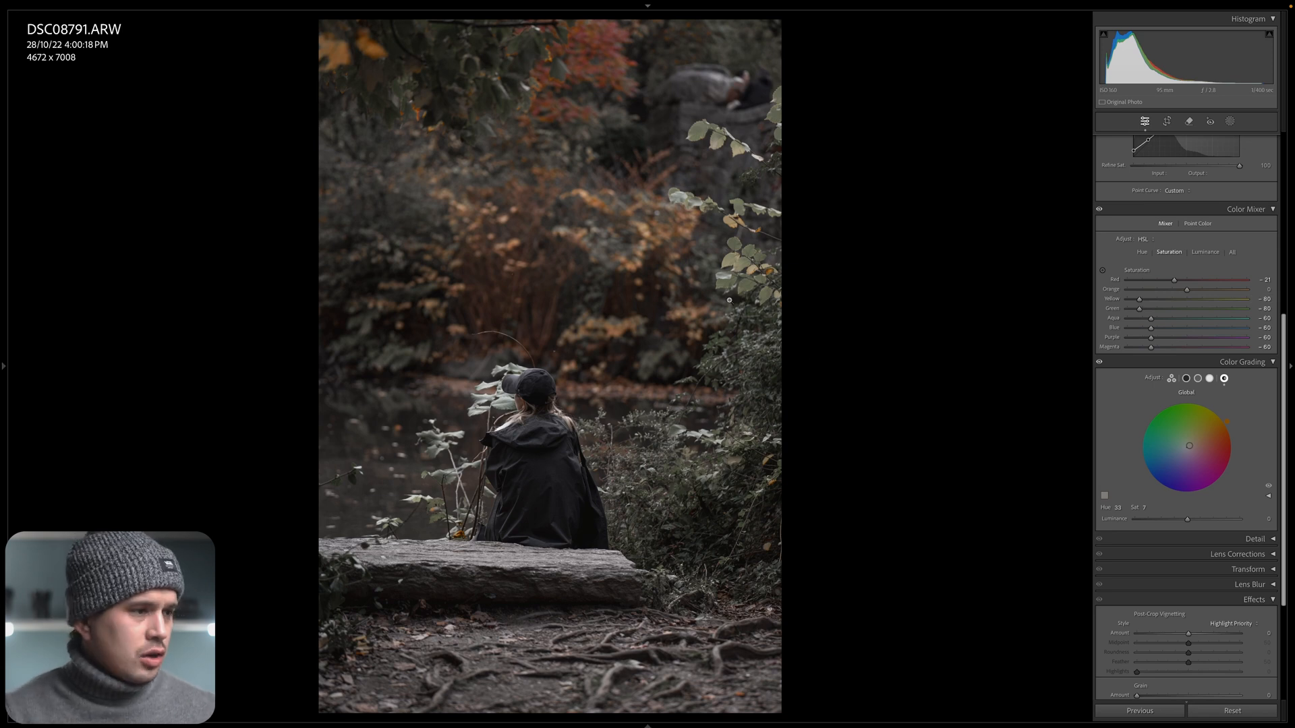
Set the Yellow and Green saturation in the Color Mixer to -70 while viewing the bushes up close.
left_click(750, 477)
left_click_drag(688, 514, 714, 473)
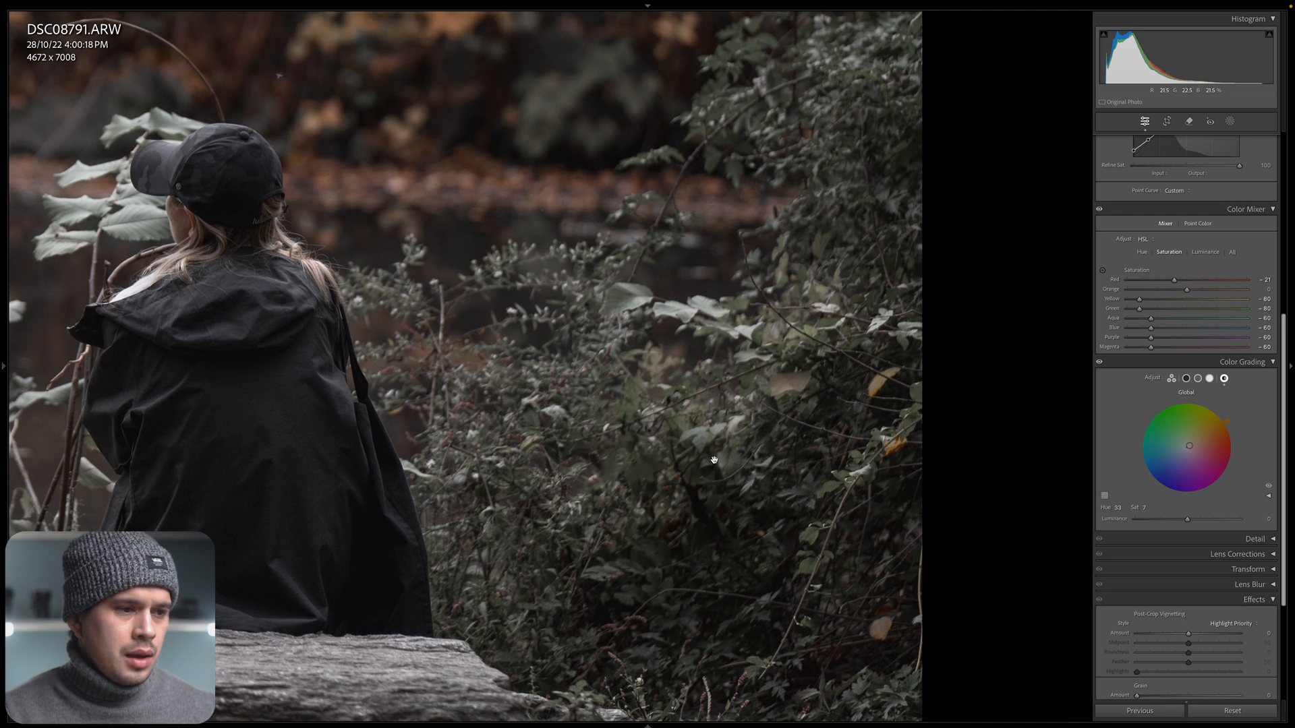
left_click(1262, 299)
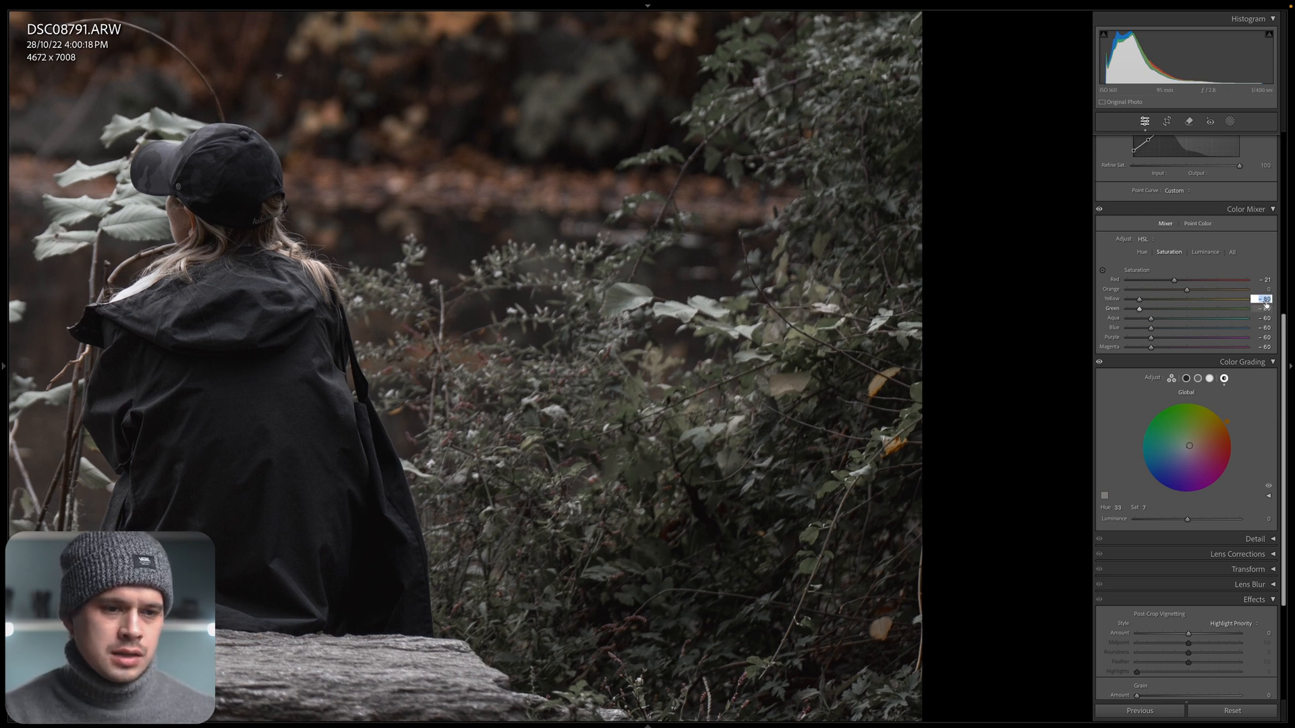
left_click(1099, 305)
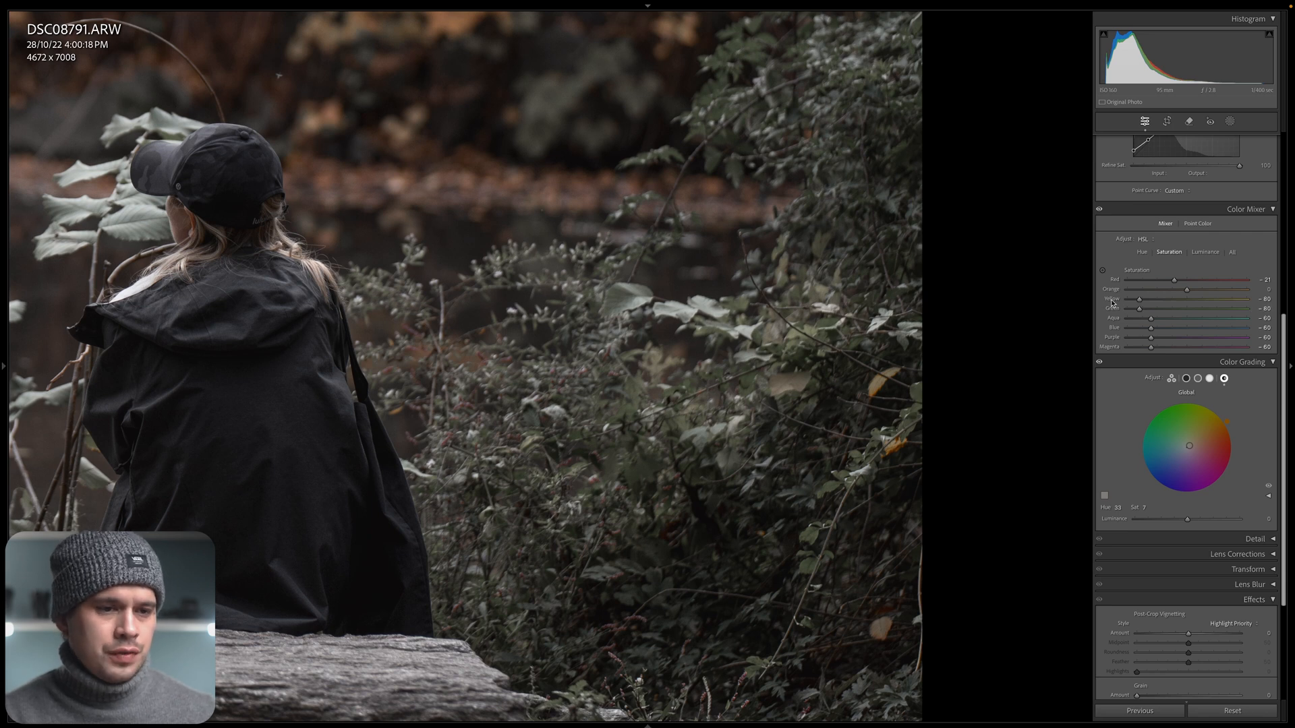
left_click(1111, 303)
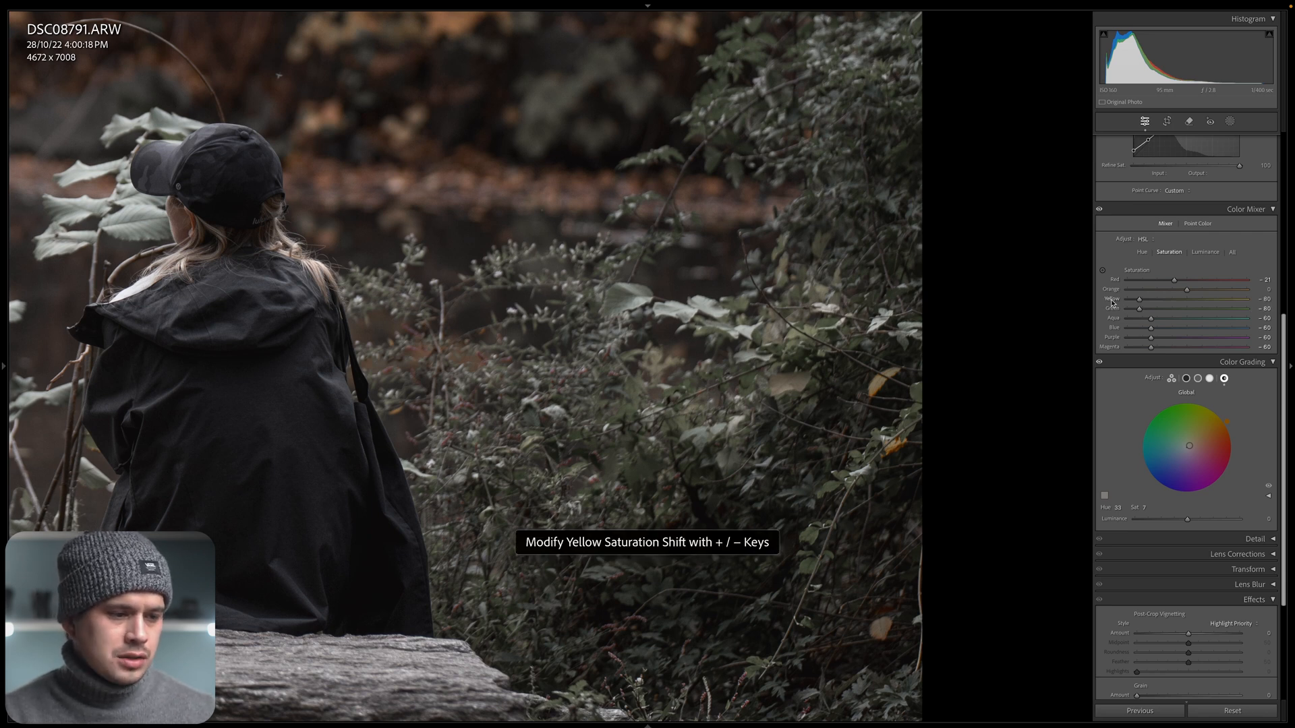
key("plus")
key("plus")
key("plus")
key("plus")
key("plus")
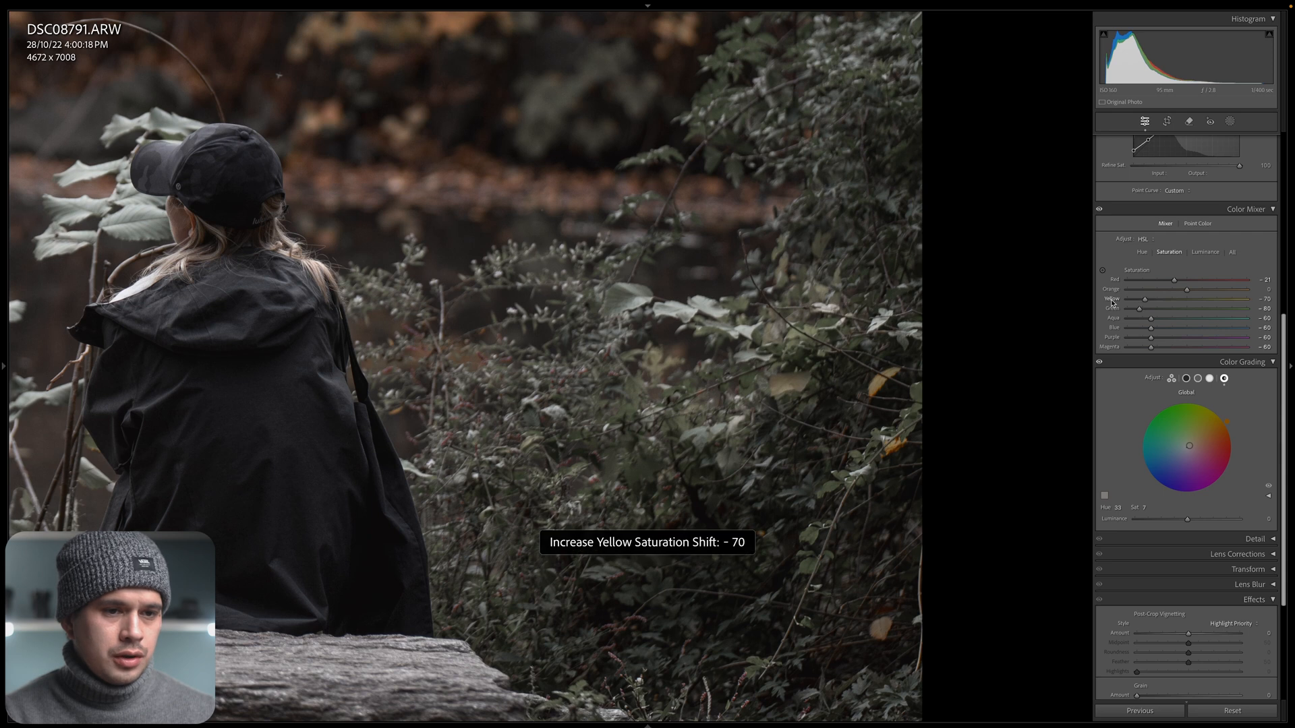
key("plus")
key("plus")
key("plus")
key("plus")
key("plus")
key("plus")
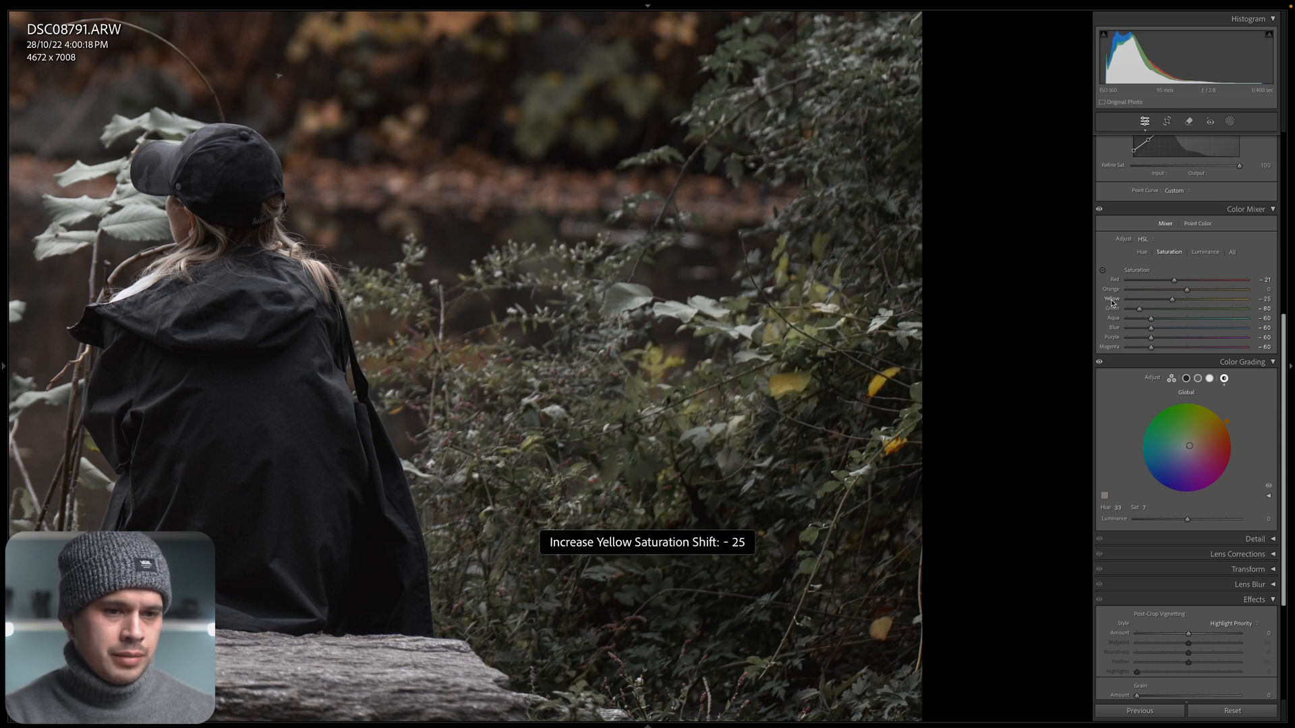
key("minus")
key("minus")
key("minus")
key("minus")
key("minus")
key("minus")
key("minus")
key("minus")
key("minus")
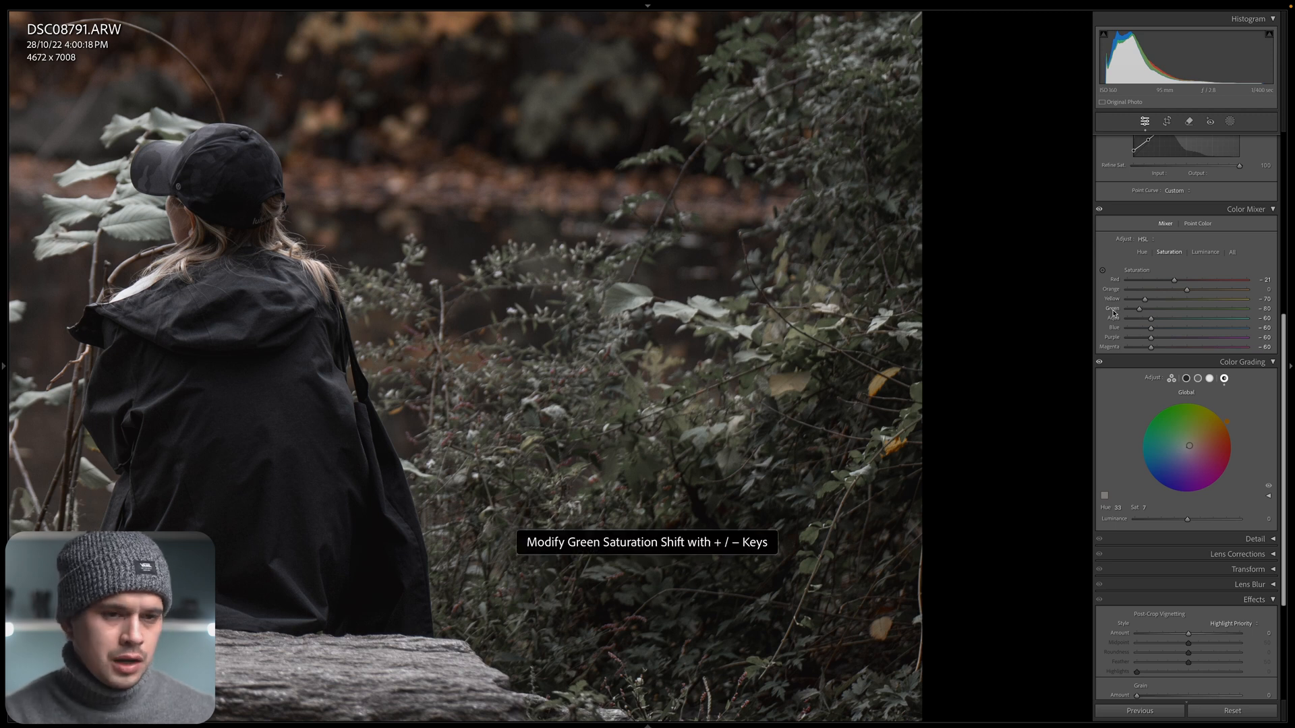
key("plus")
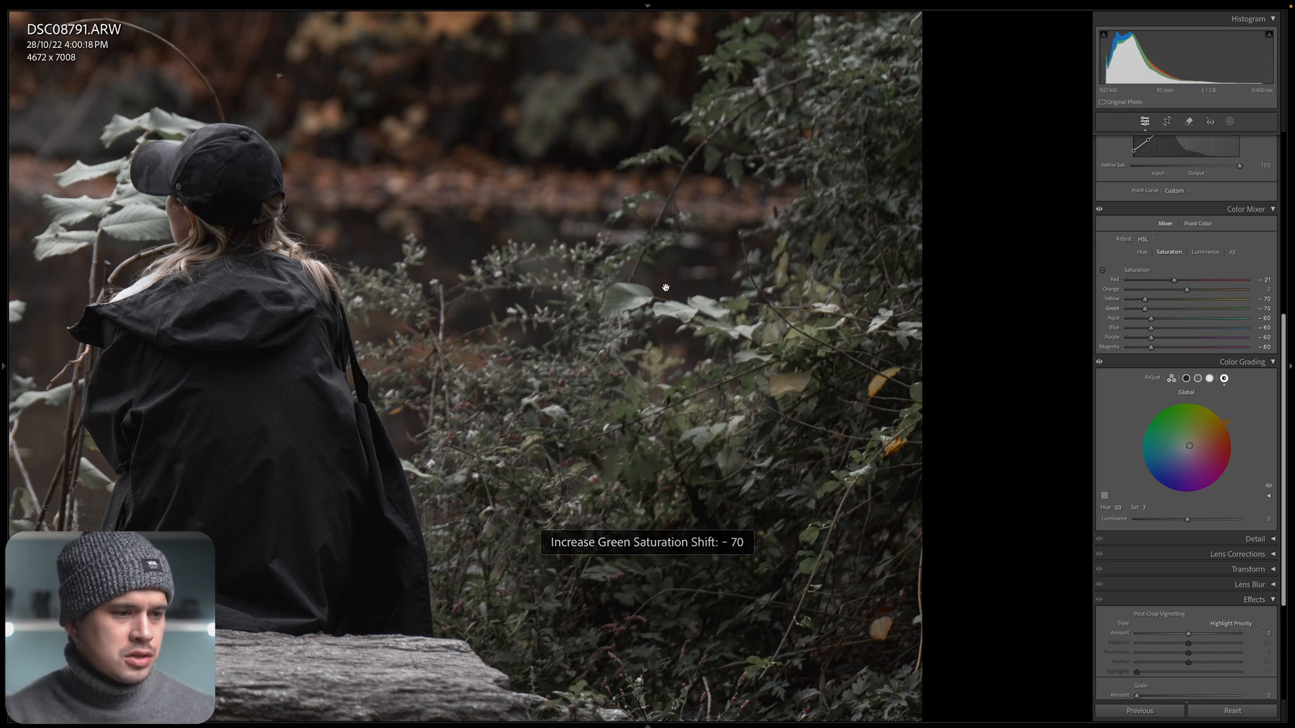
Compare the waterside photo before and after side by side, both in full and close up on the cap and jacket.
left_click(479, 279)
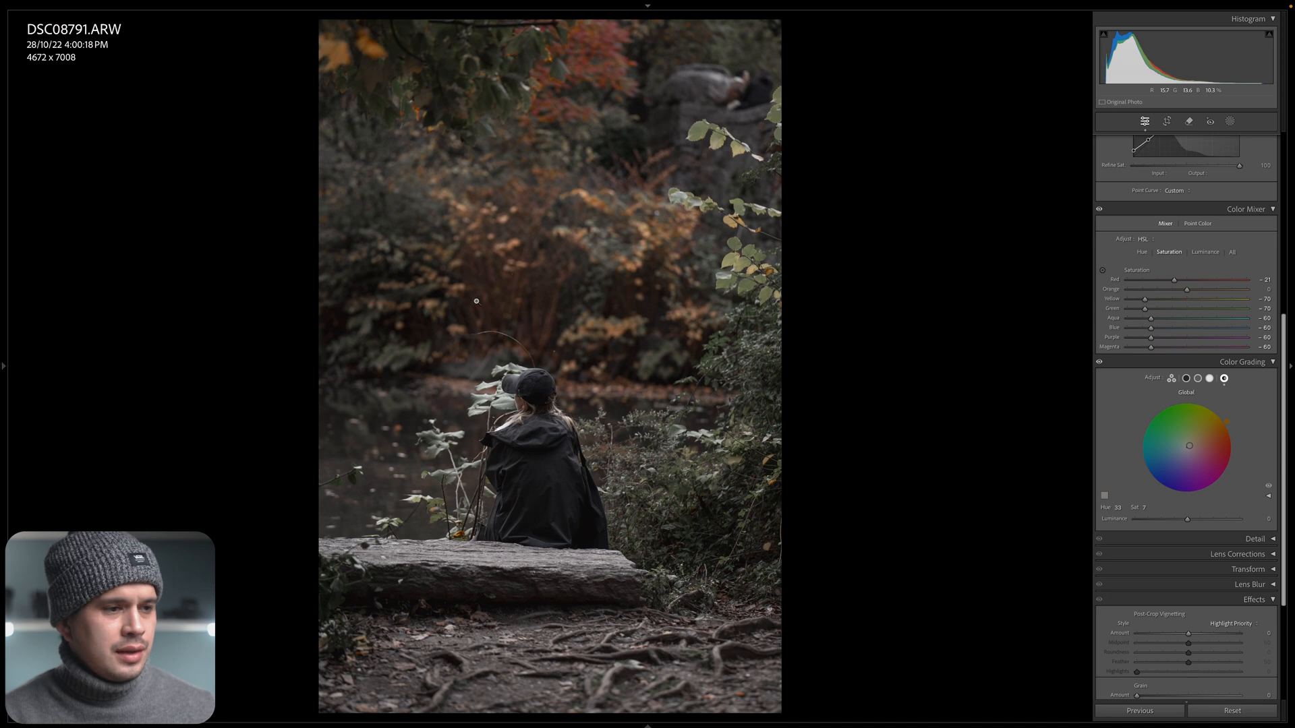
key("y")
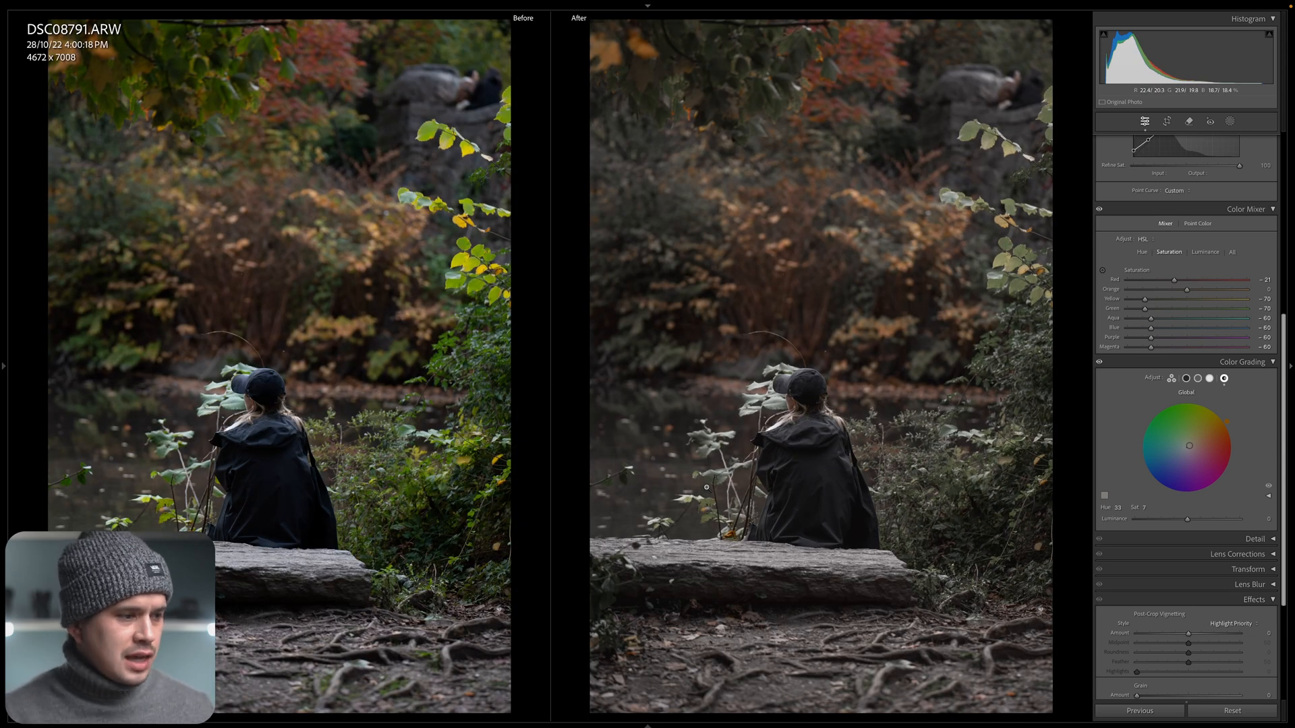
left_click(772, 388)
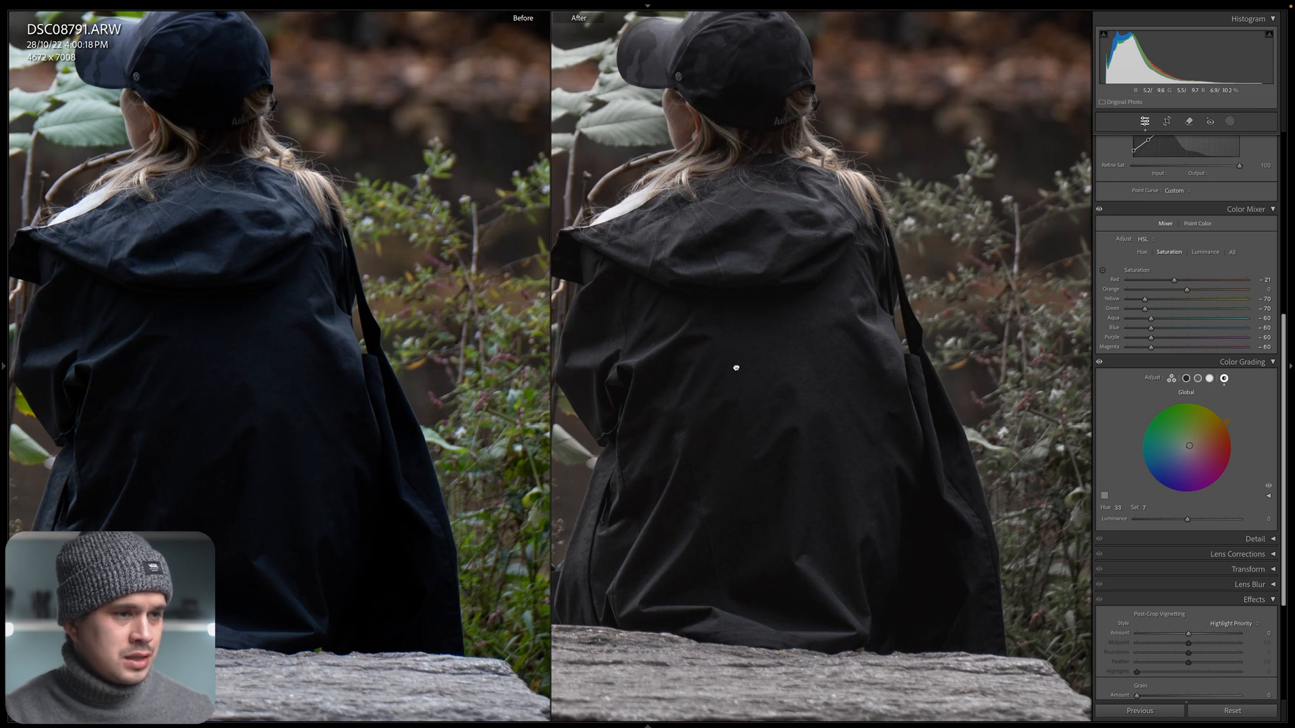
left_click_drag(736, 367, 835, 466)
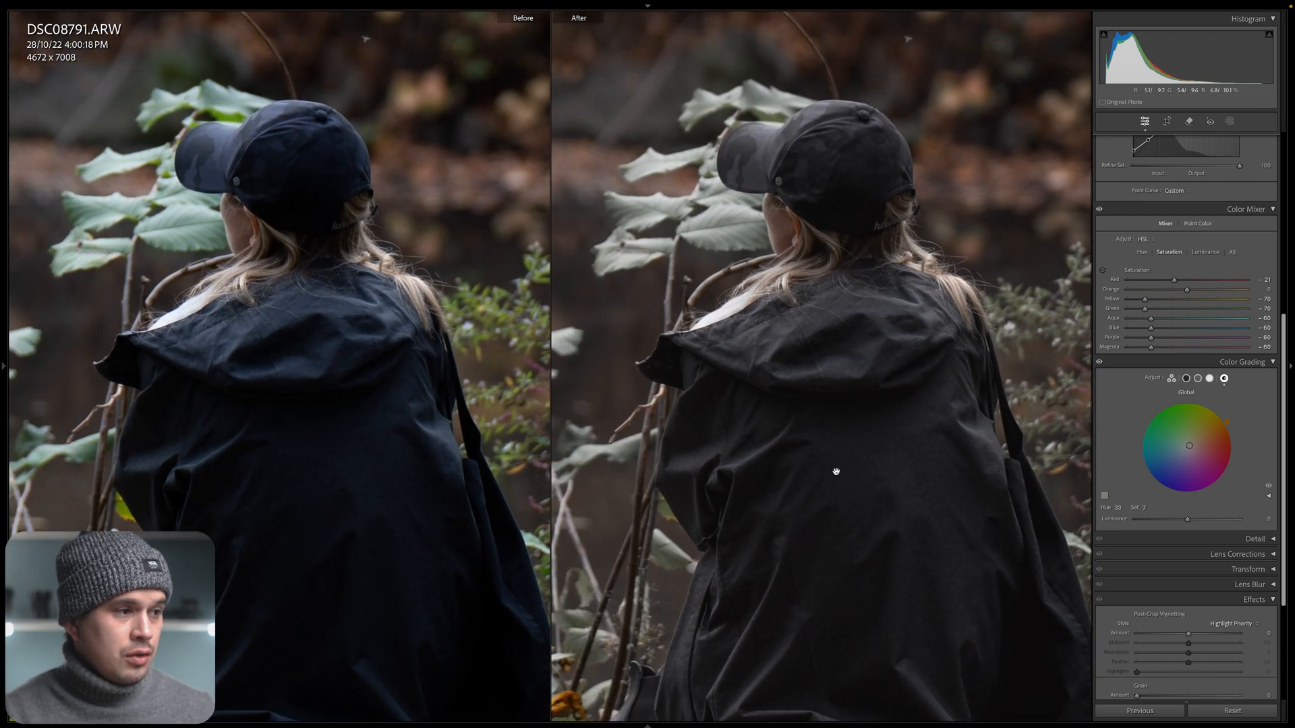
left_click(781, 347)
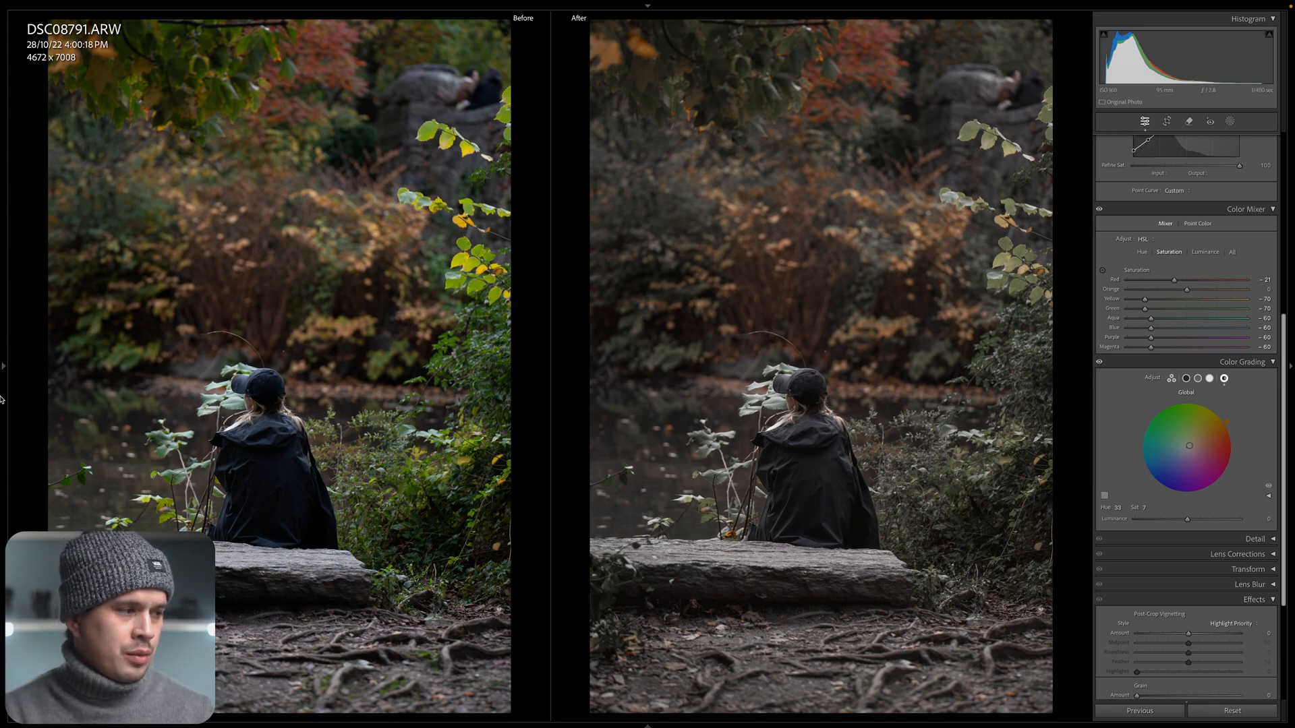
Start creating a new preset from the waterside photo's current develop settings.
mouse_move(0, 399)
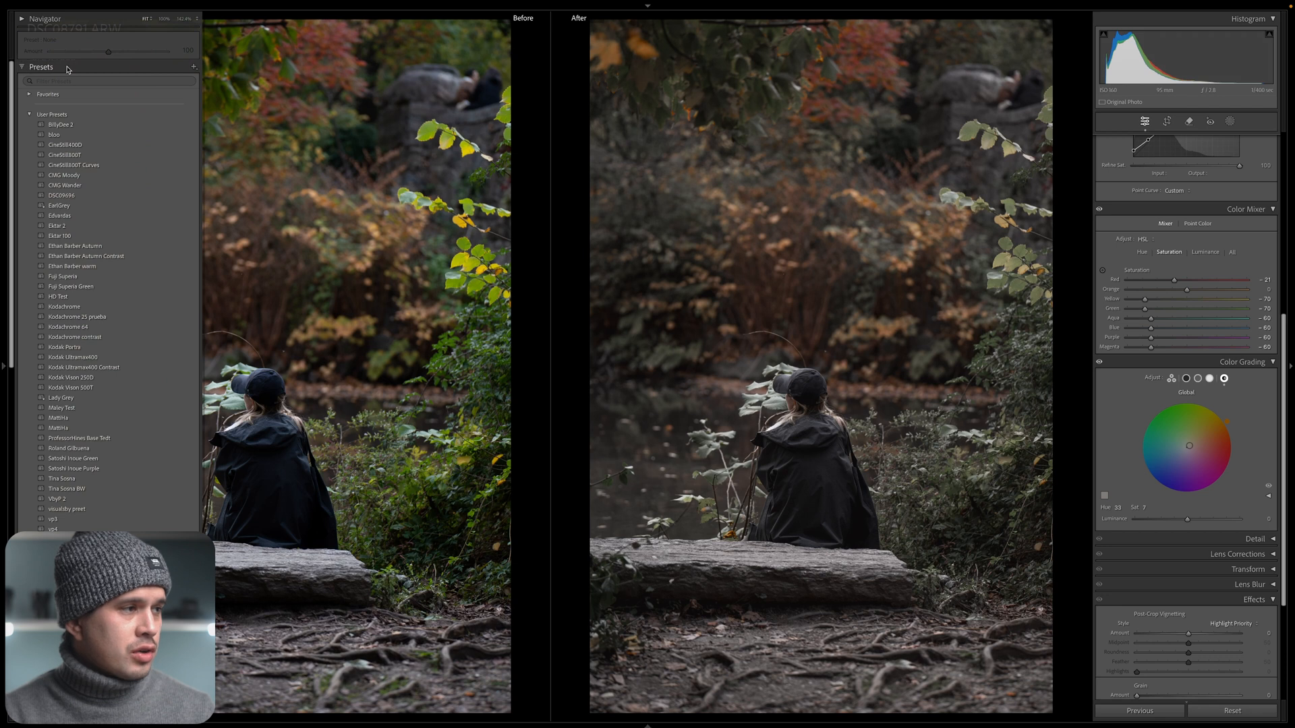
left_click(194, 66)
left_click(228, 82)
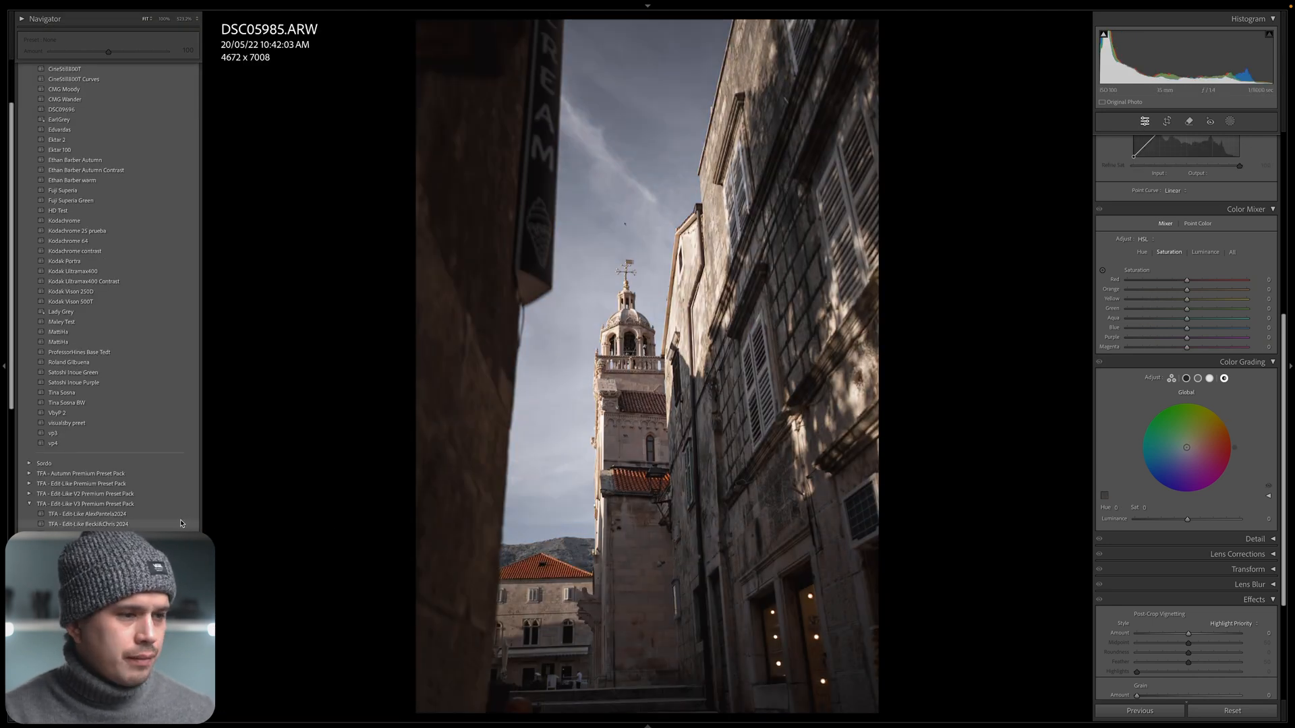
Apply the preset TFA - Edit Like Beck&Chris 2024 to DSC05985.ARW and compare the tower photo before and after.
left_click(180, 523)
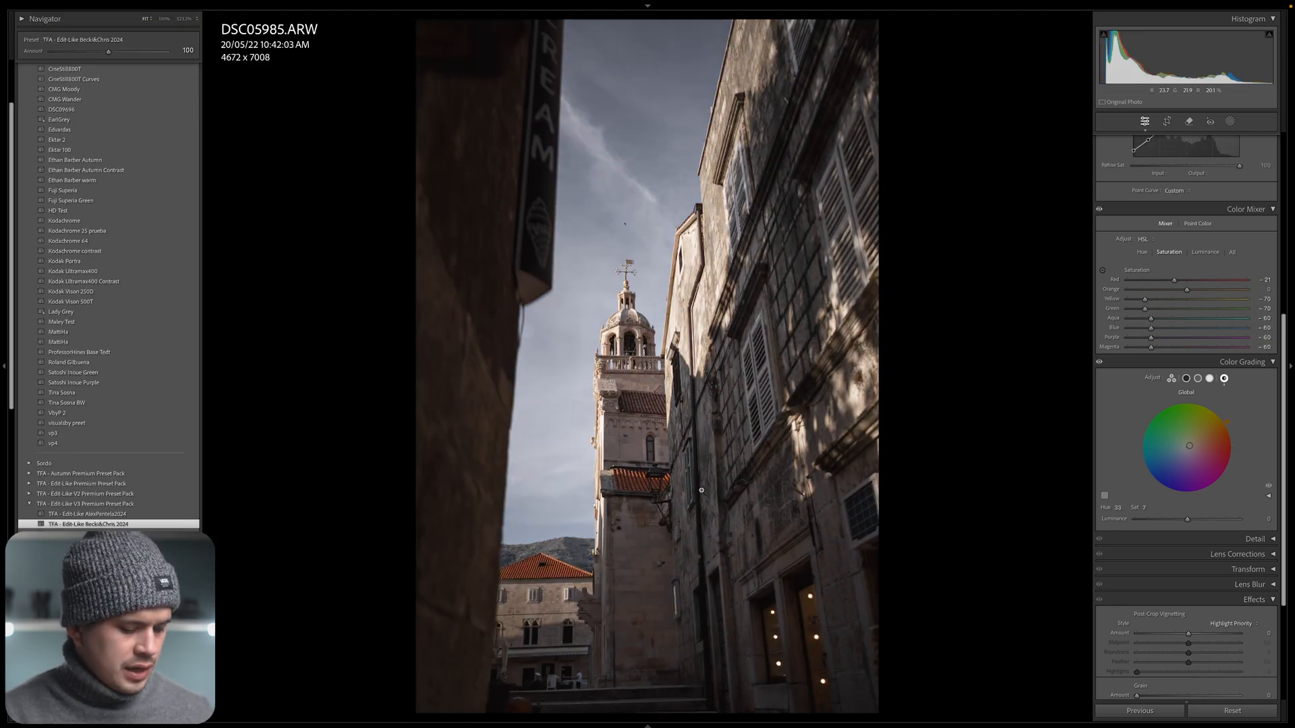
key("y")
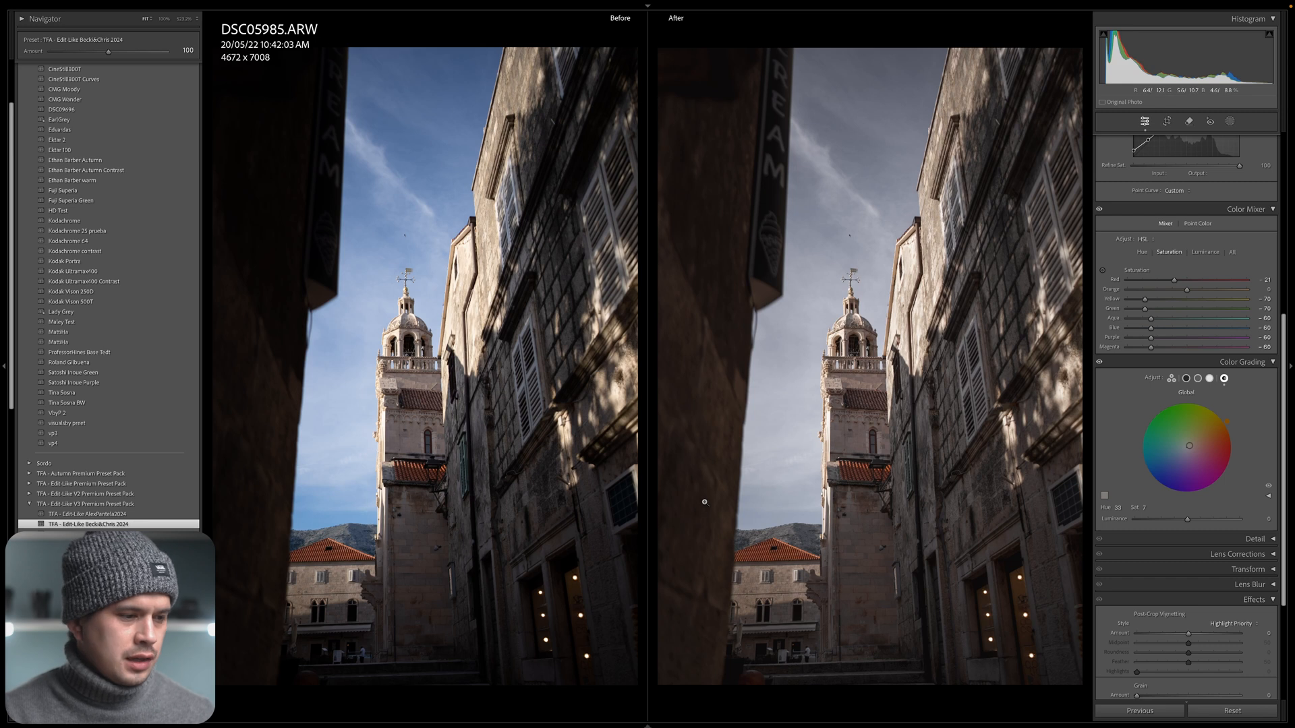
left_click(1288, 442)
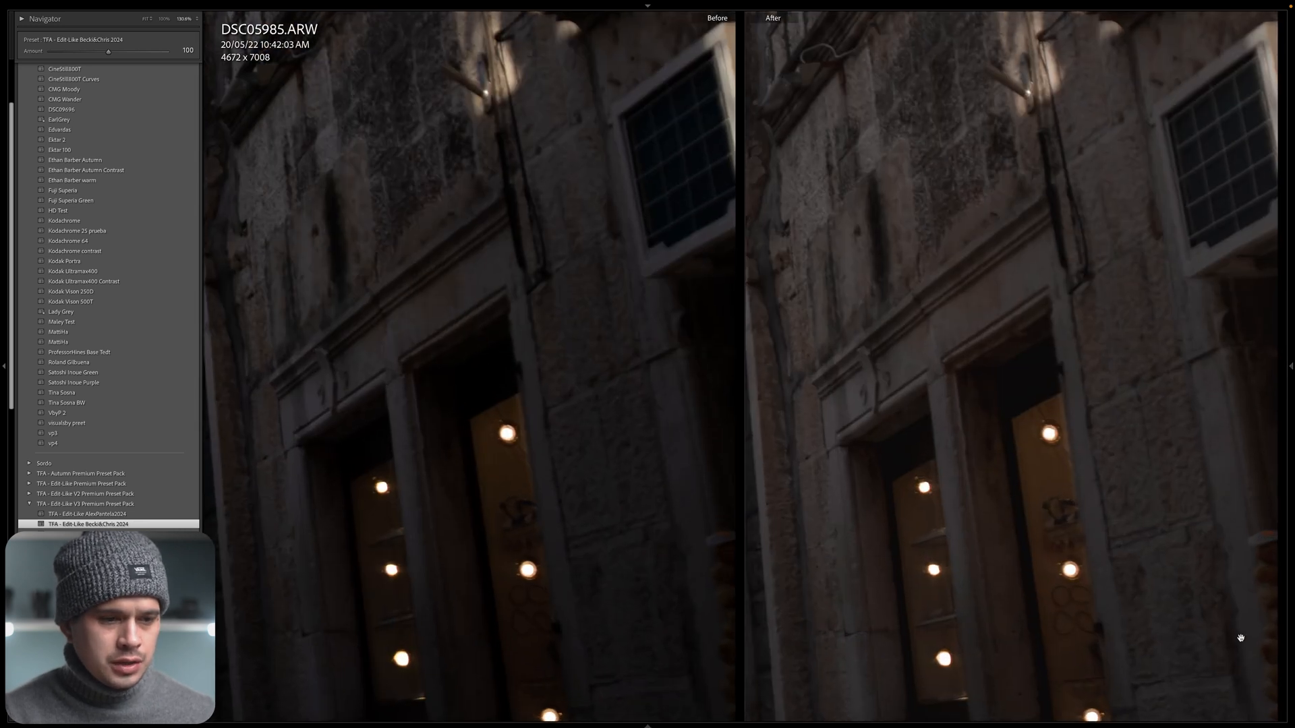
Examine the tower photo's before and after up close across the darker building walls and doorways.
left_click(1238, 640)
left_click_drag(897, 599, 1088, 472)
left_click(1046, 463)
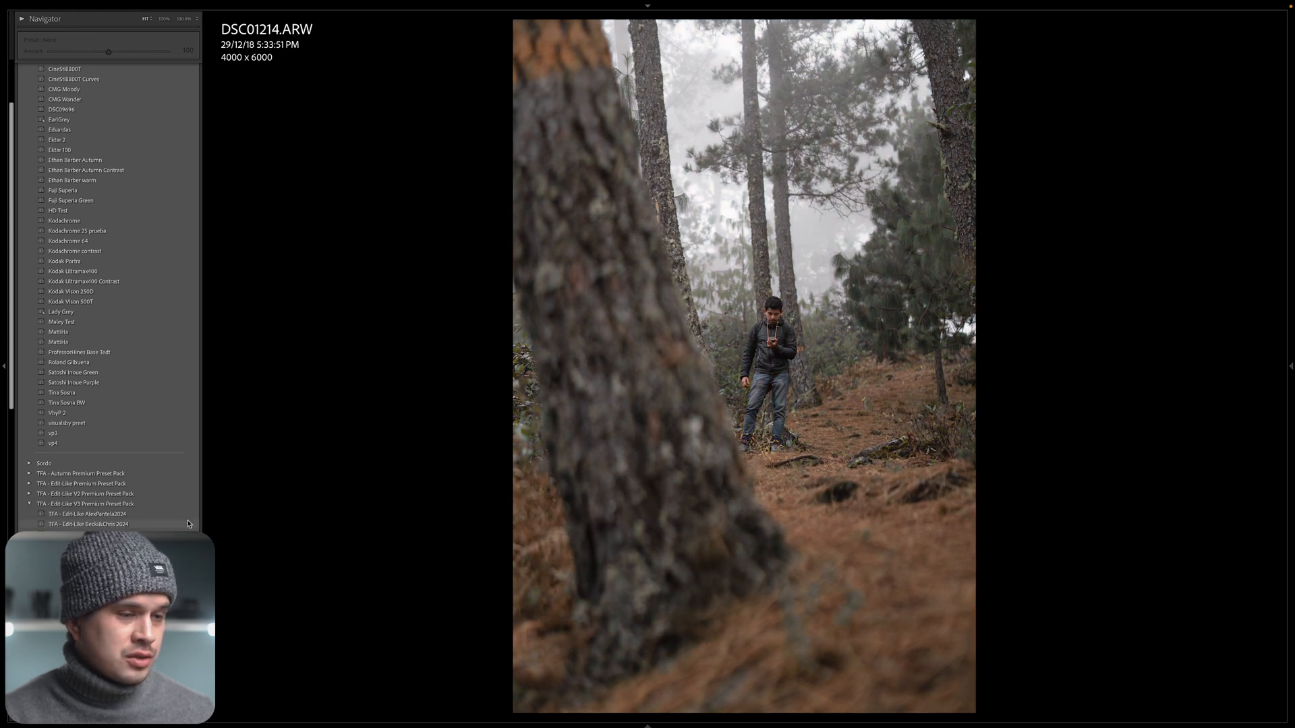
Apply the preset TFA - Edit Like Beck&Chris 2024 to DSC01214.ARW and compare before and after, including close up on the man and sky.
left_click(188, 524)
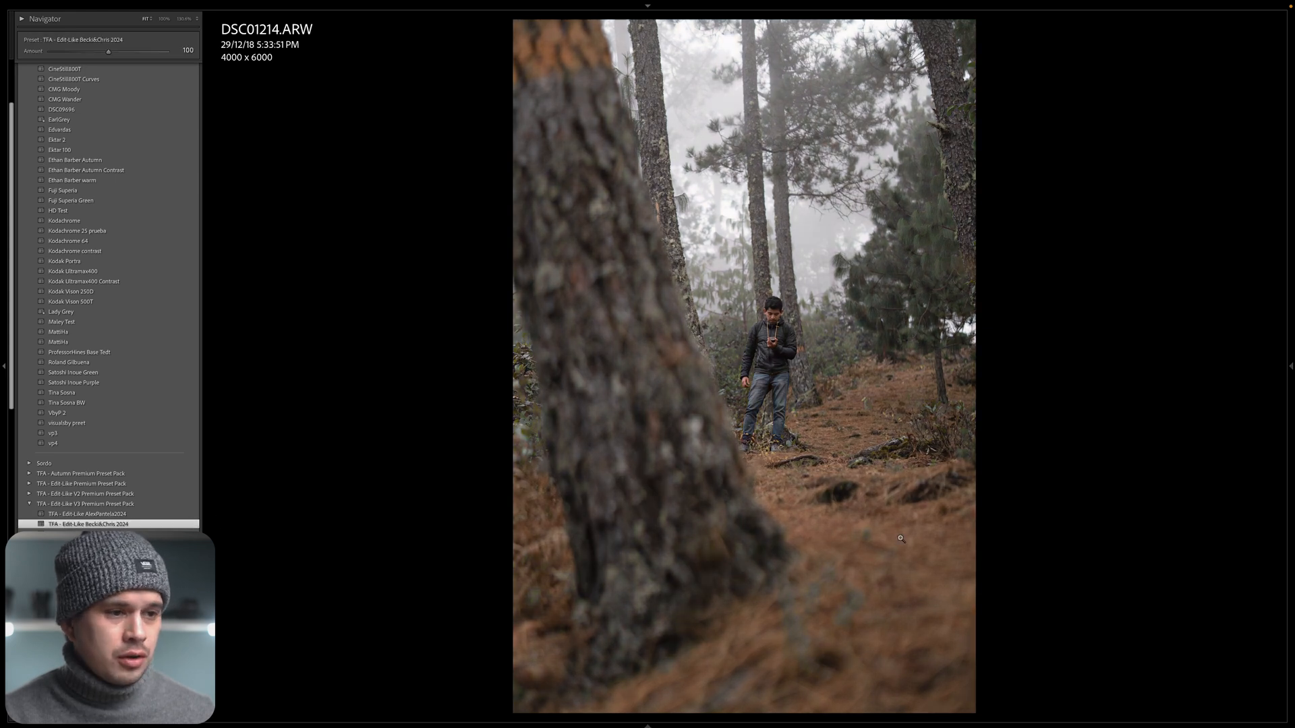
key("y")
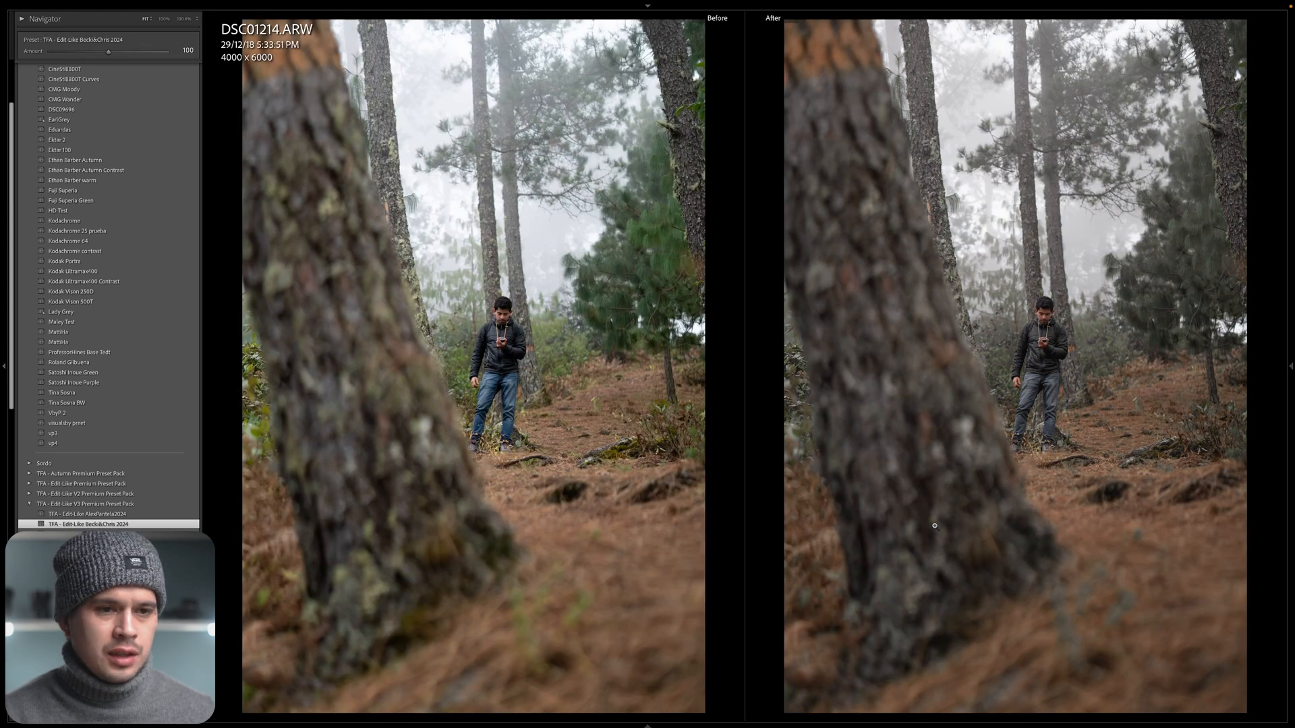
left_click(1165, 239)
left_click_drag(1107, 385, 1194, 152)
left_click_drag(1003, 309, 1131, 172)
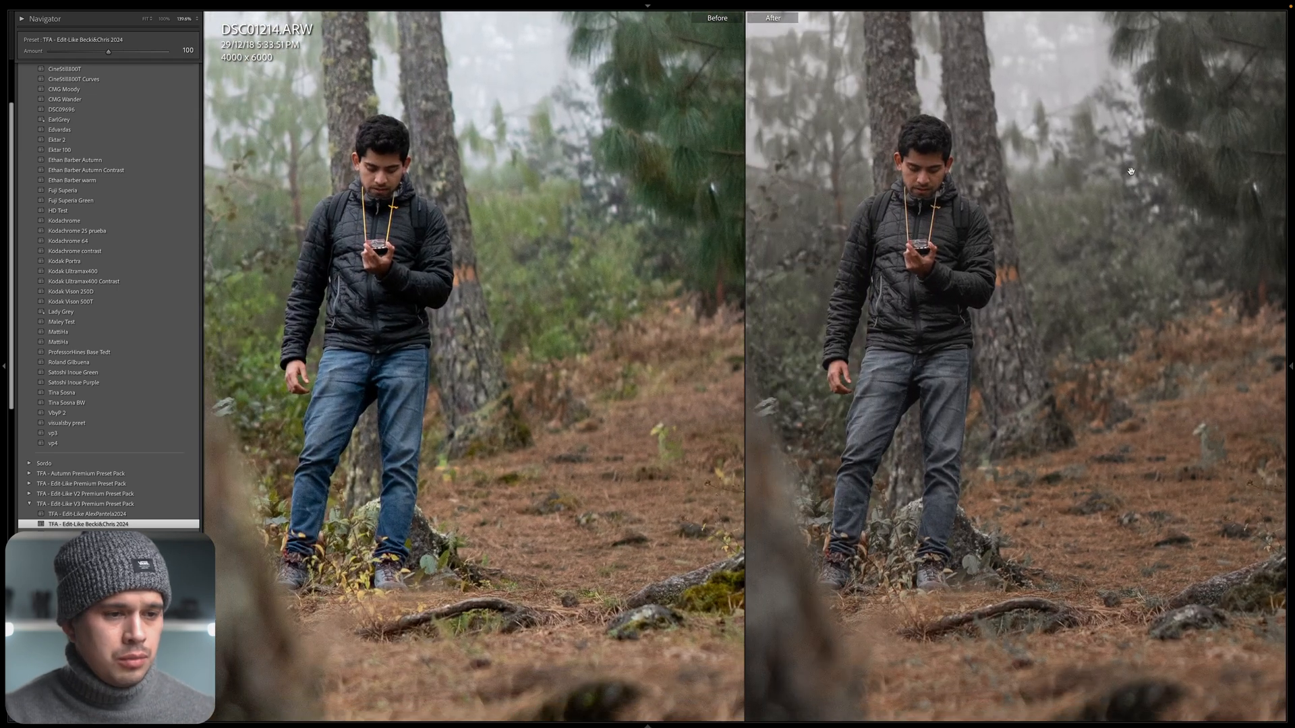
left_click_drag(933, 279, 1060, 403)
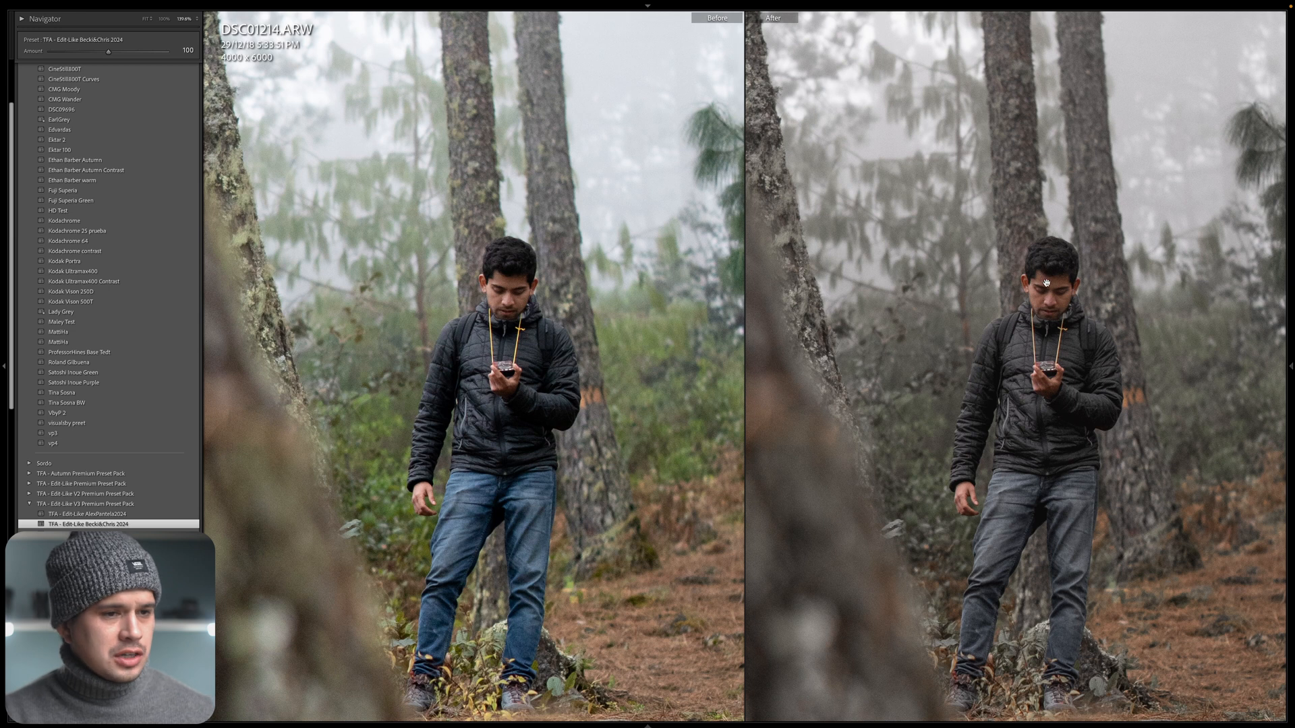
left_click(1083, 371)
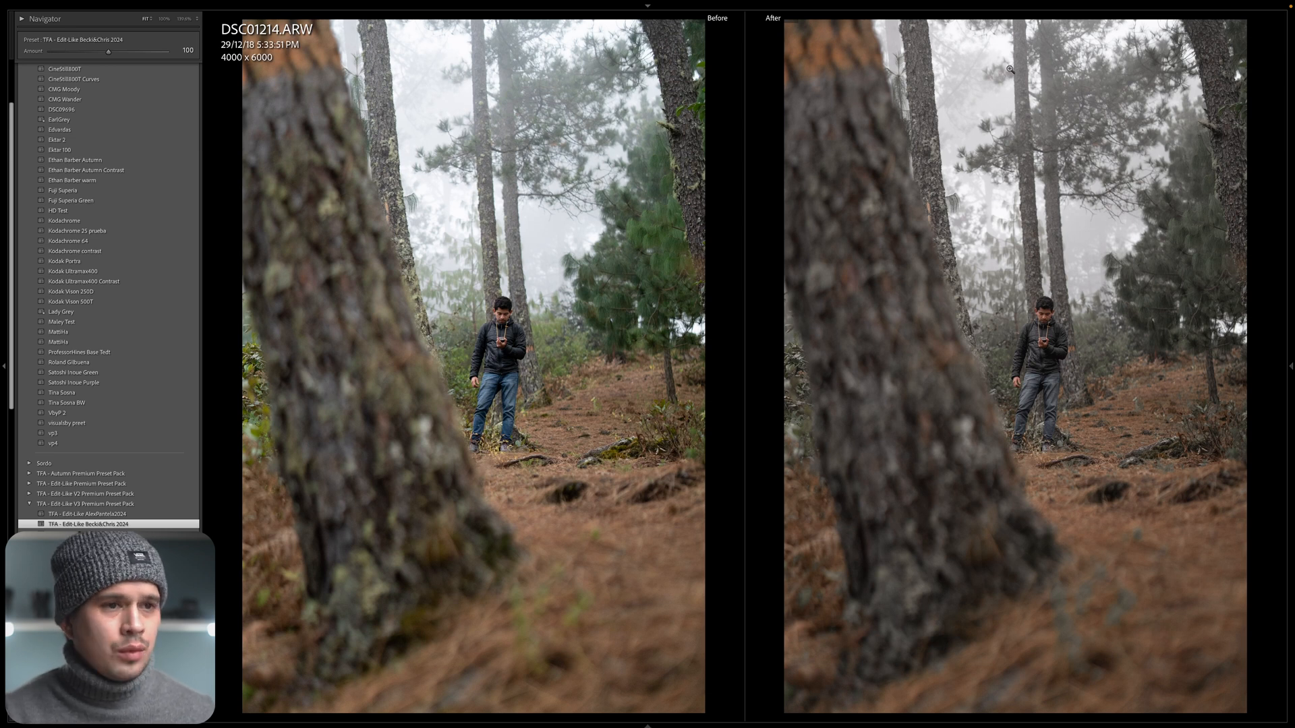
left_click(969, 104)
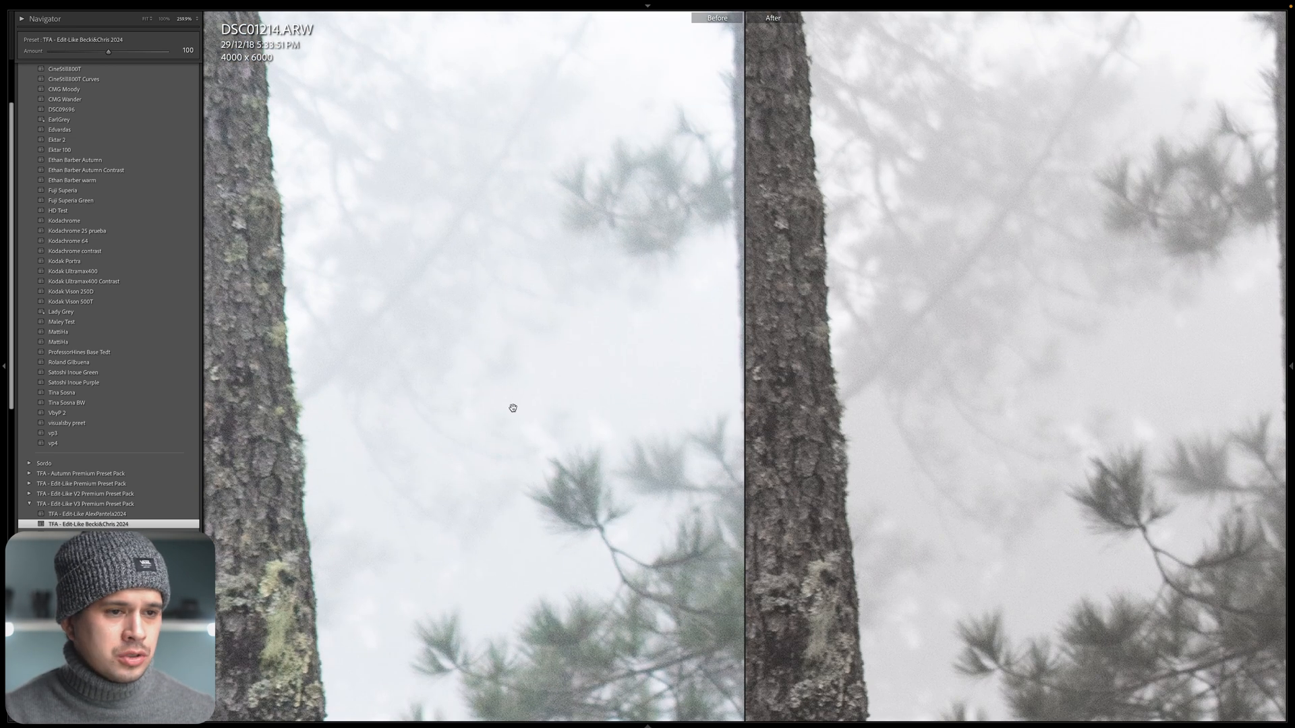
left_click(976, 295)
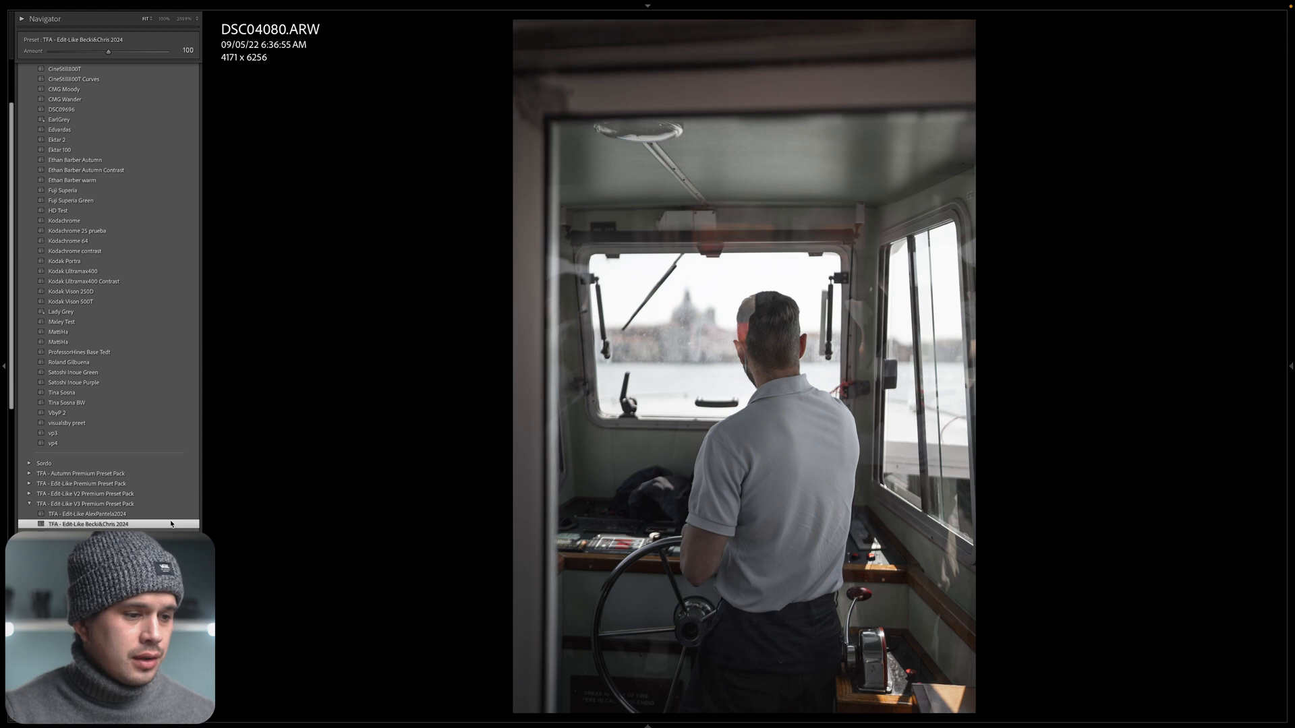
Compare DSC04080.ARW before and after, and set its Color Grading shadows to hue 125 and saturation 5.
key("y")
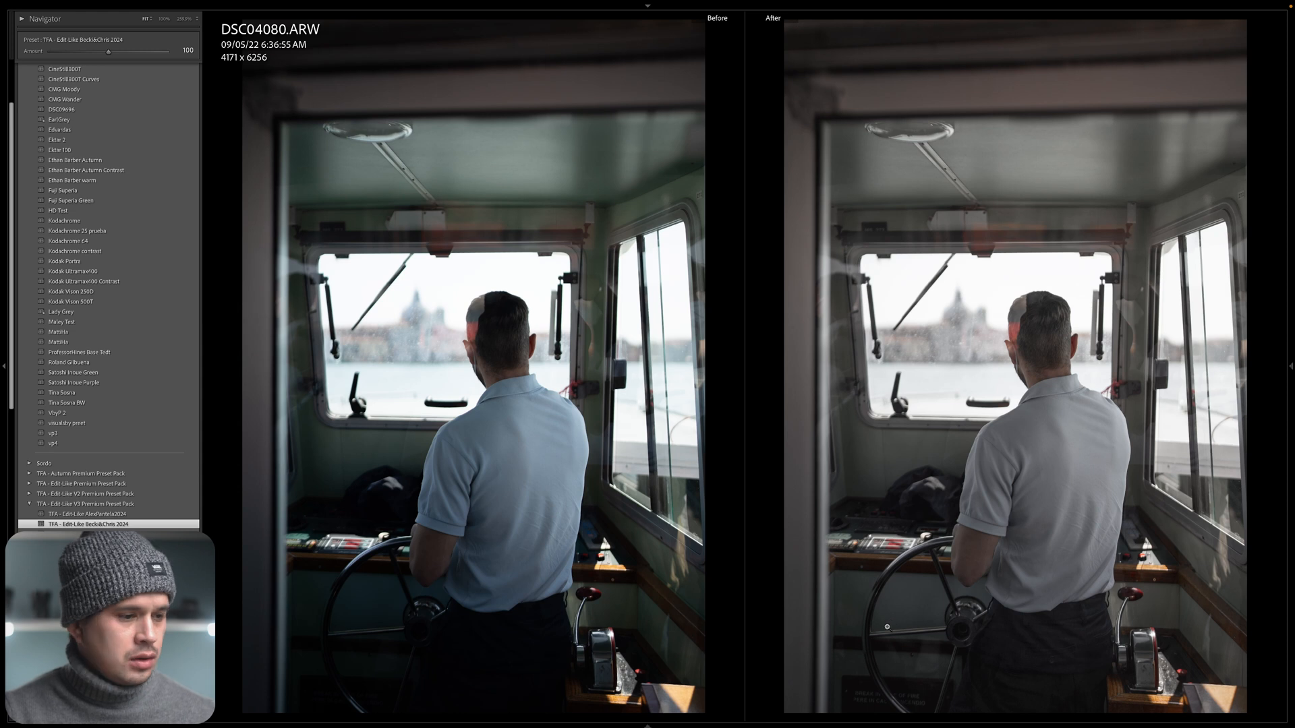
key("y")
left_click(1291, 388)
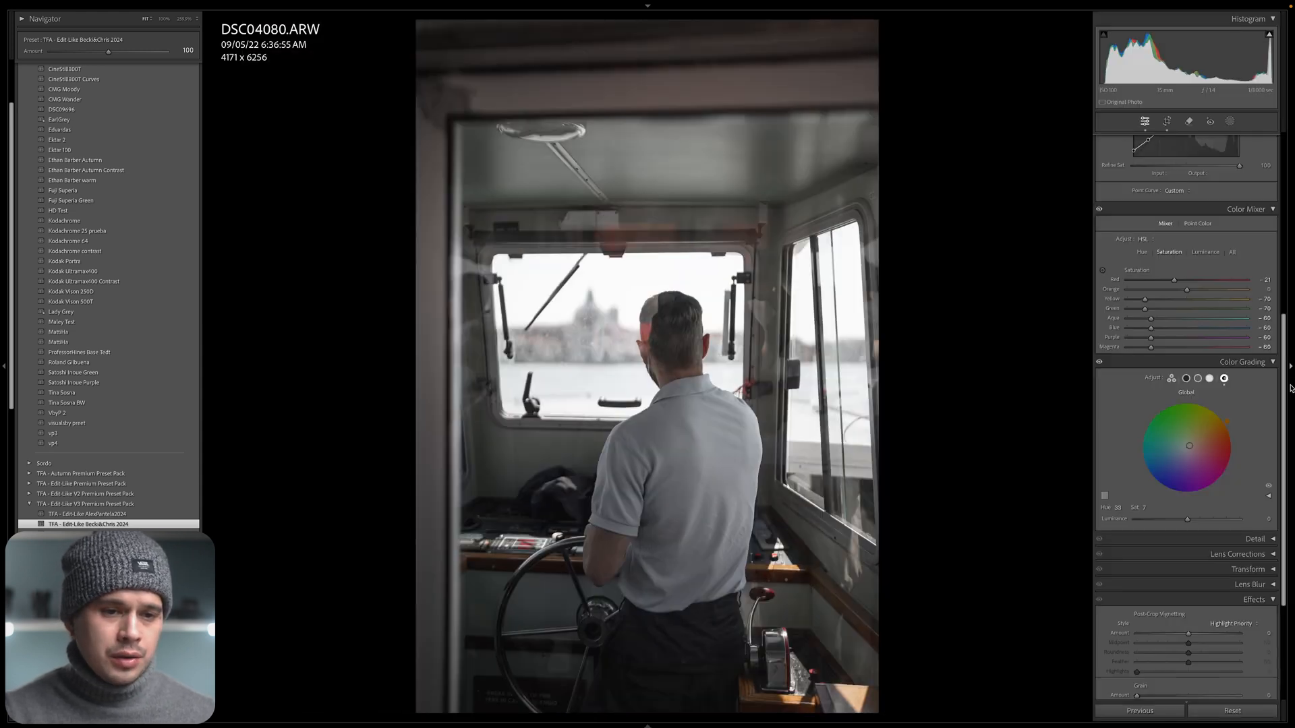
left_click(1186, 379)
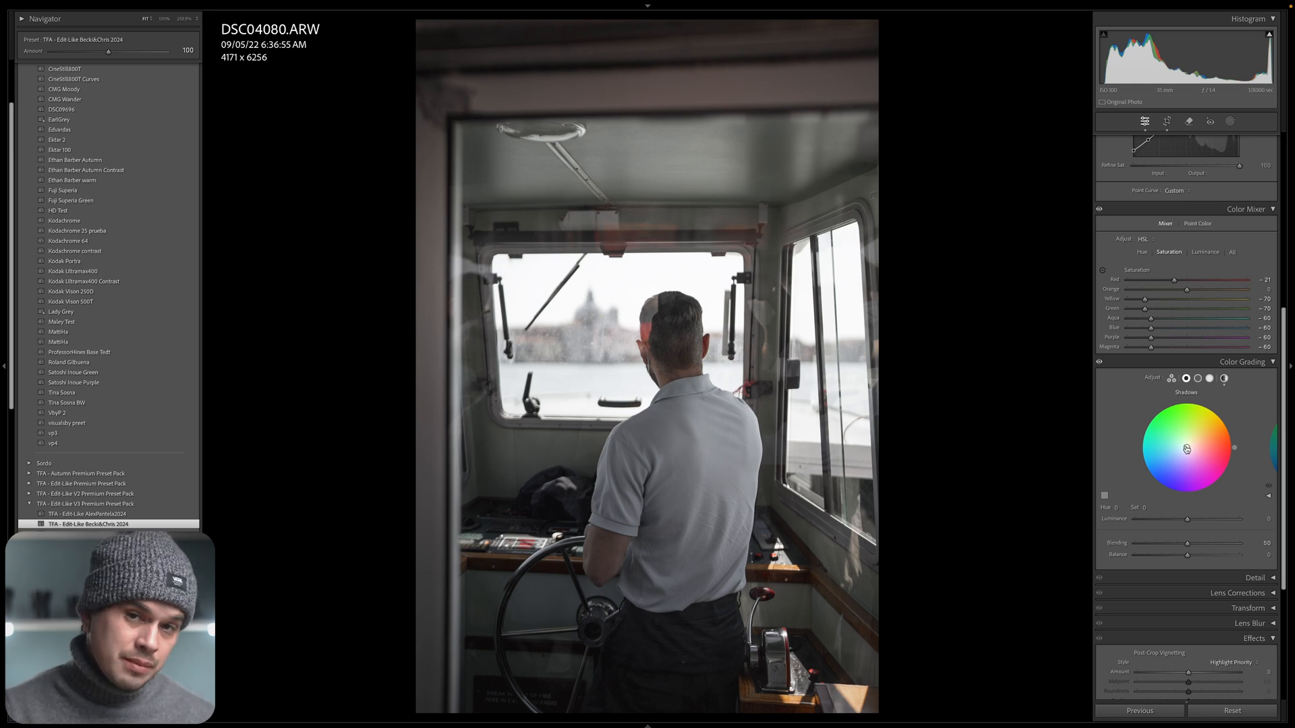
left_click_drag(1187, 449, 1153, 414)
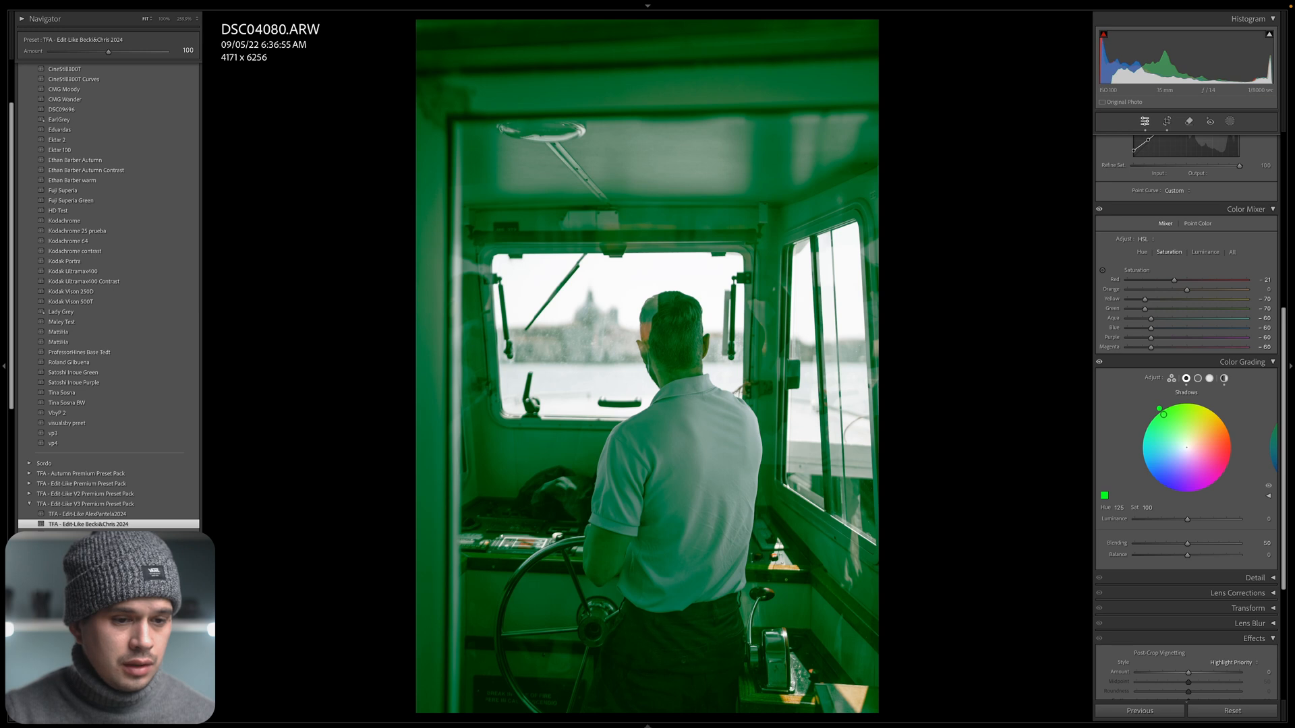
left_click(1144, 508)
type("5")
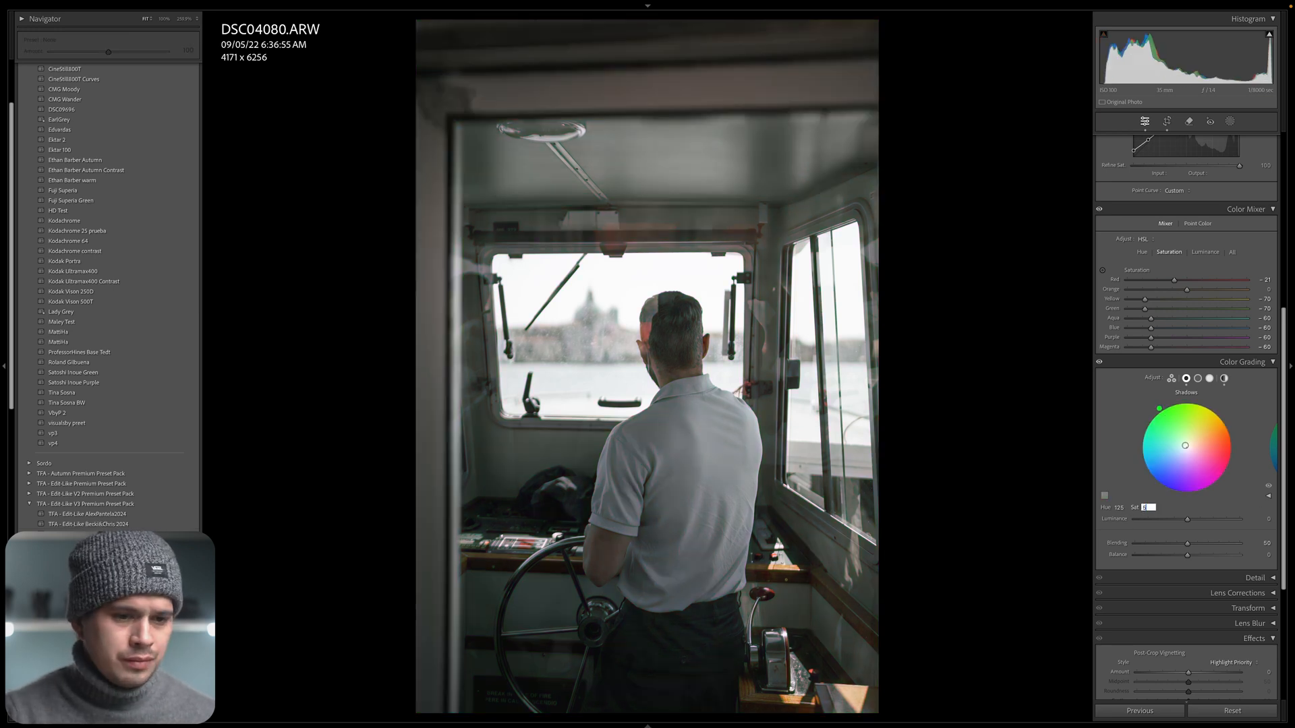
key("Return")
Examine the green shadow tint close up around the steering wheel, with Color Grading off and on, and compare before and after.
left_click_drag(480, 482, 778, 715)
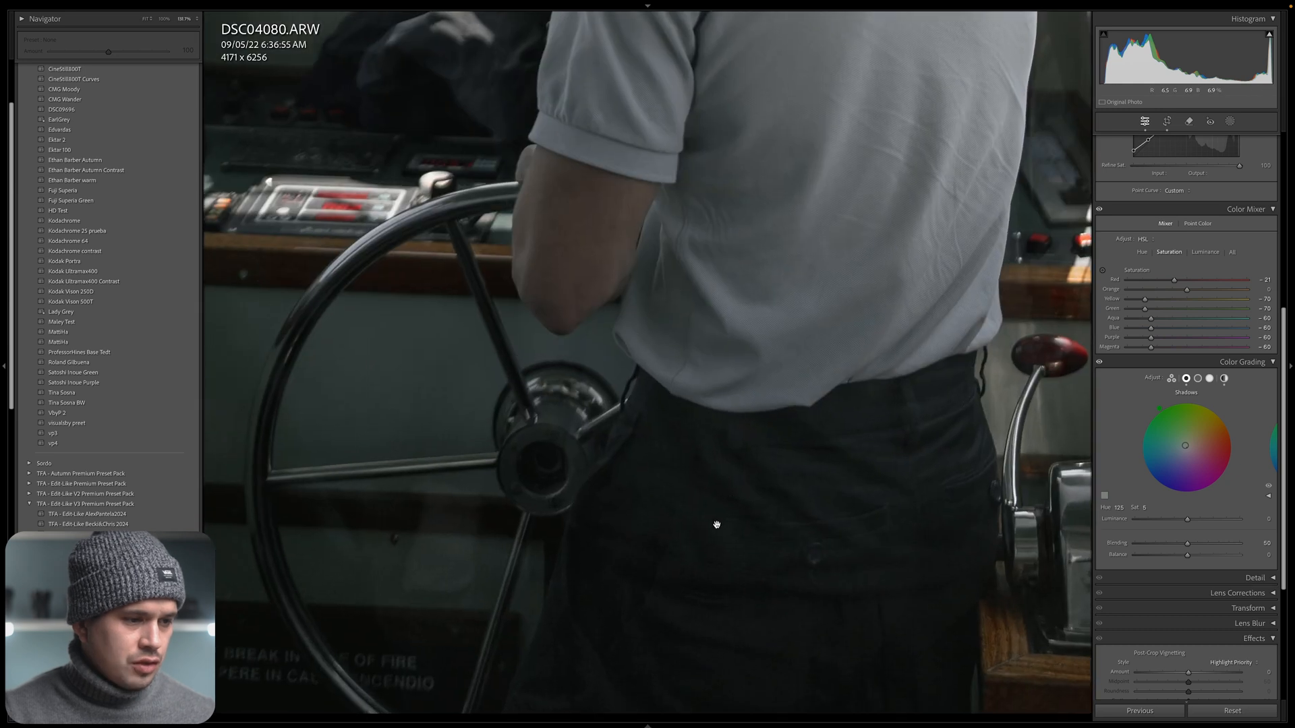
left_click_drag(728, 437, 841, 411)
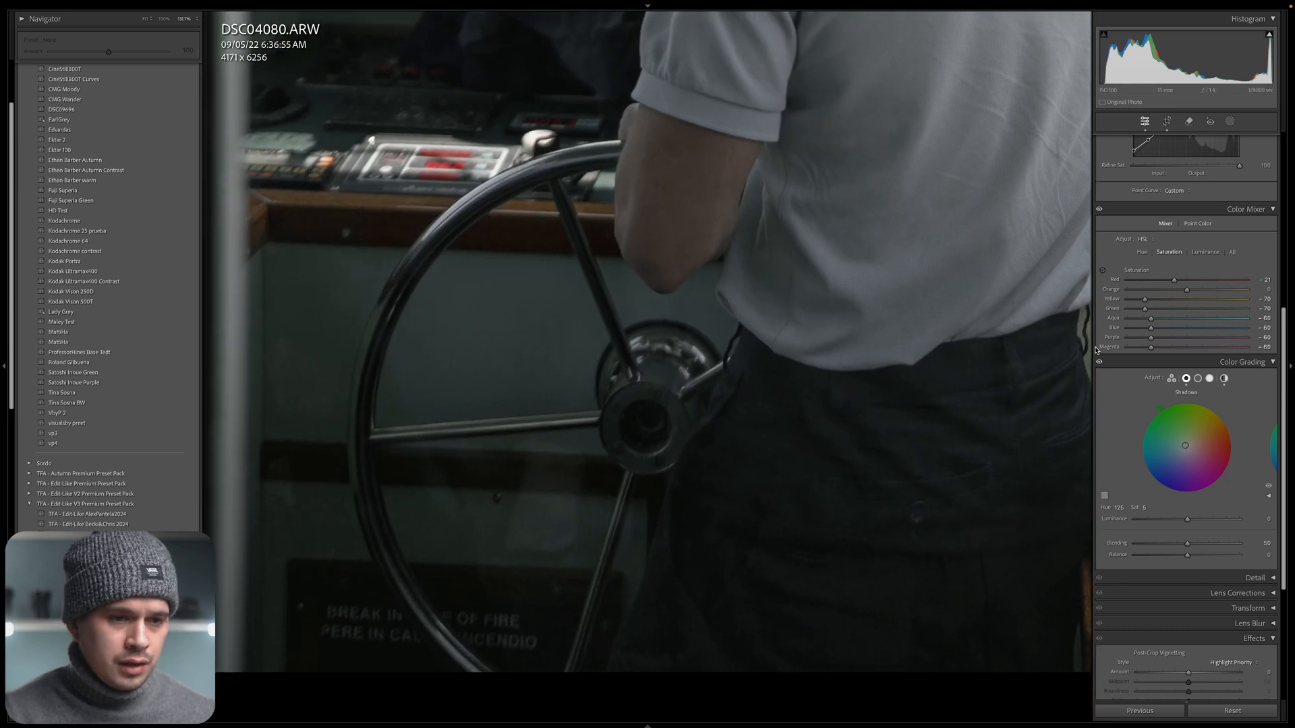
left_click(1269, 486)
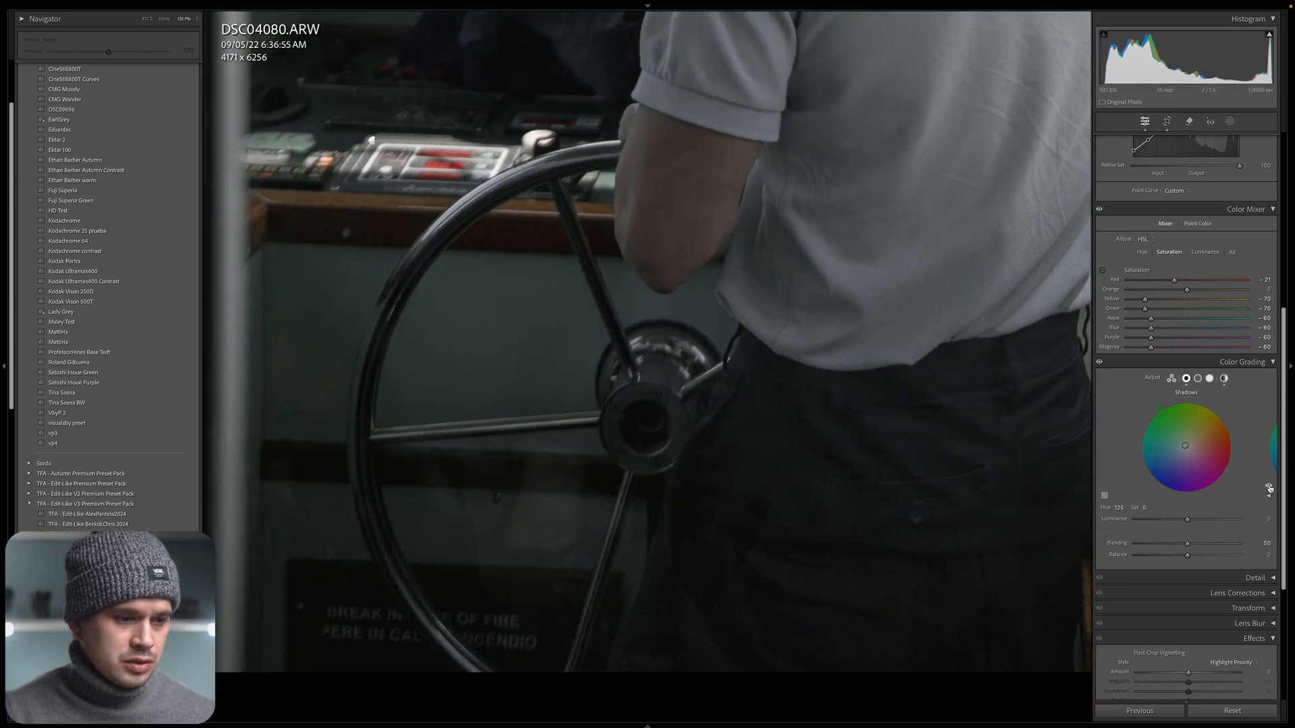
left_click(1268, 488)
left_click(1268, 488)
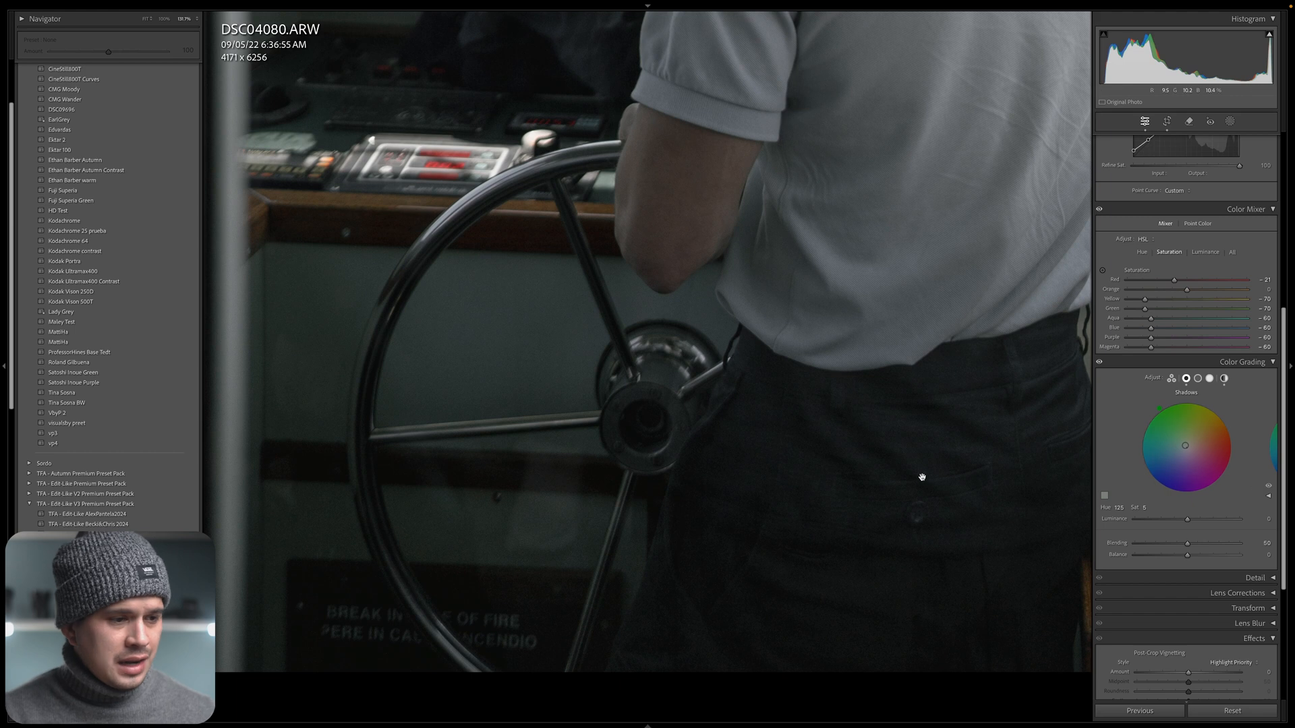
key("y")
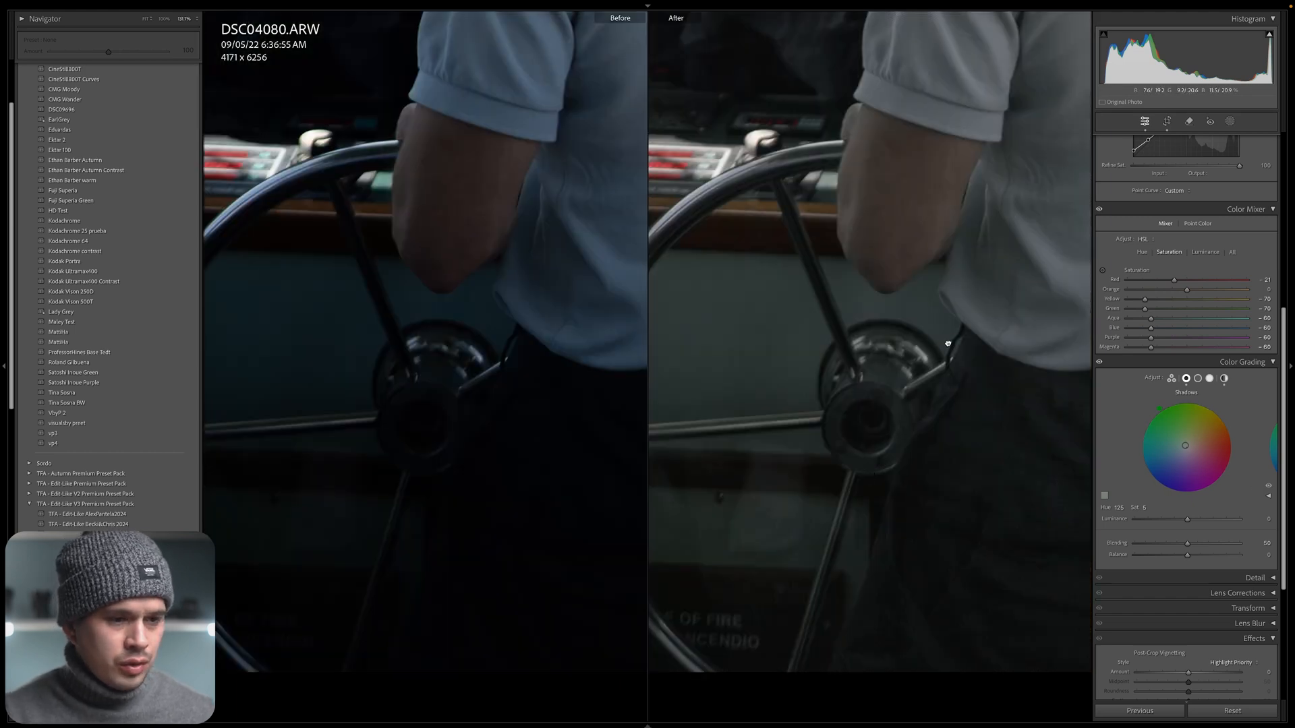
left_click_drag(947, 343, 786, 479)
left_click(853, 358)
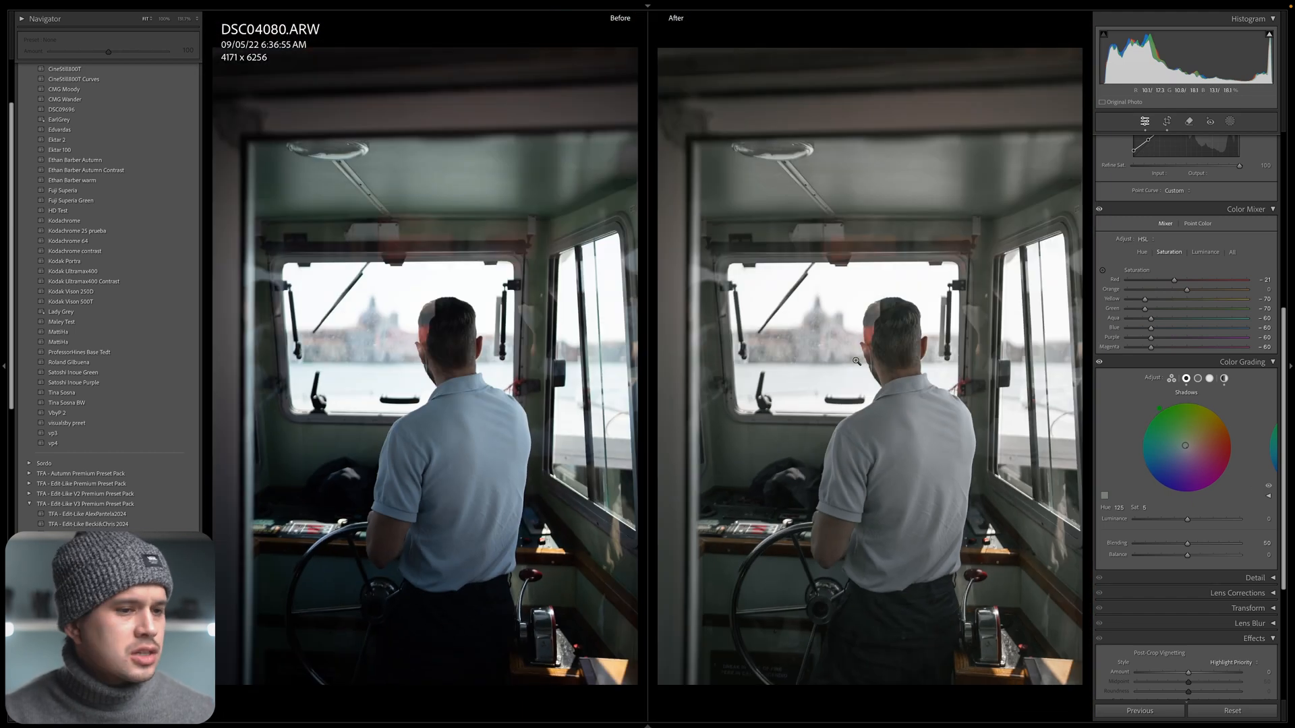
key("y")
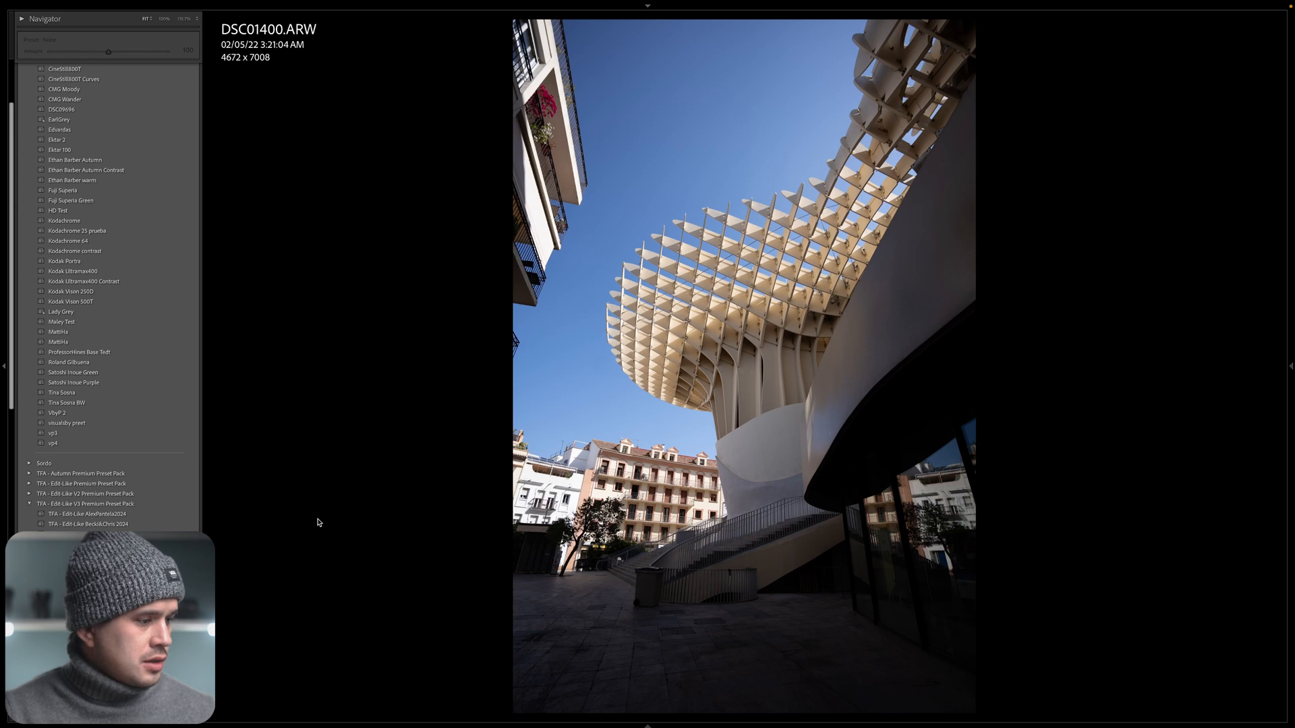
Apply TFA - Edit Like Beck&Chris 2024 and its 2024Green variant to DSC01400.ARW in turn, comparing each with the original.
left_click(186, 526)
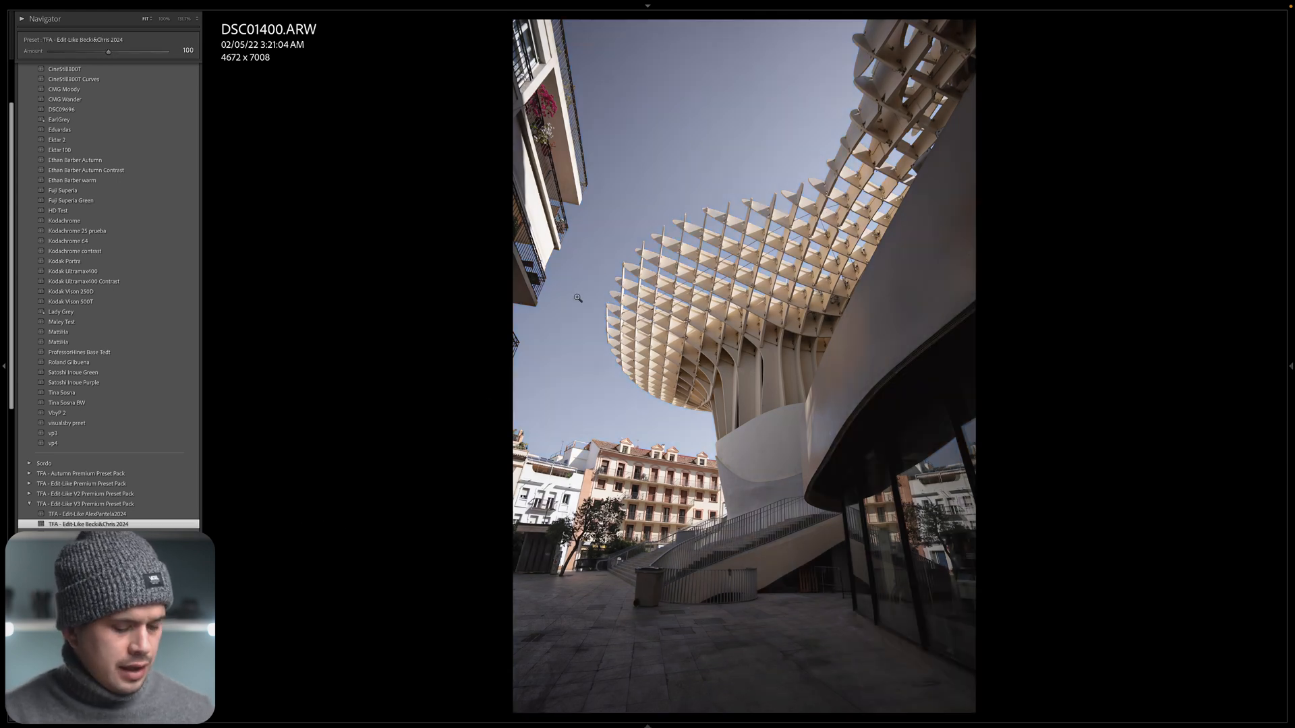
key("y")
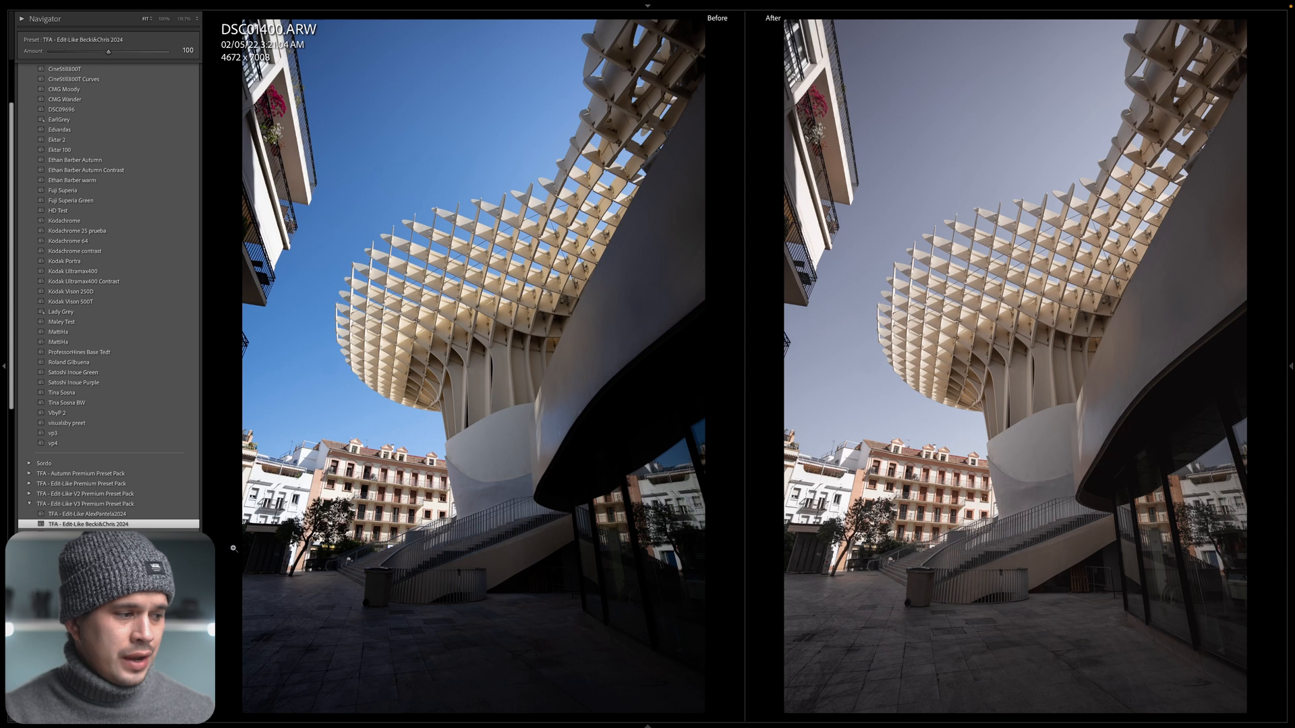
left_click(92, 534)
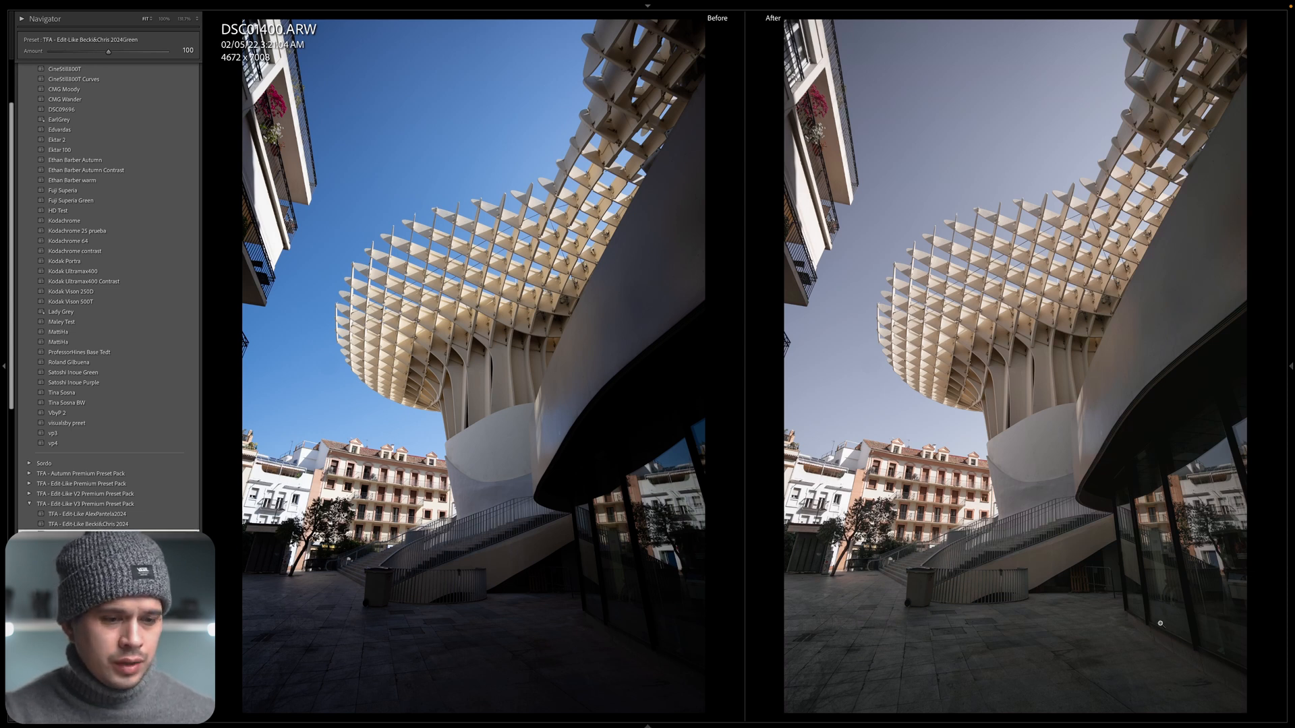
left_click_drag(816, 543, 1075, 682)
left_click(1046, 534)
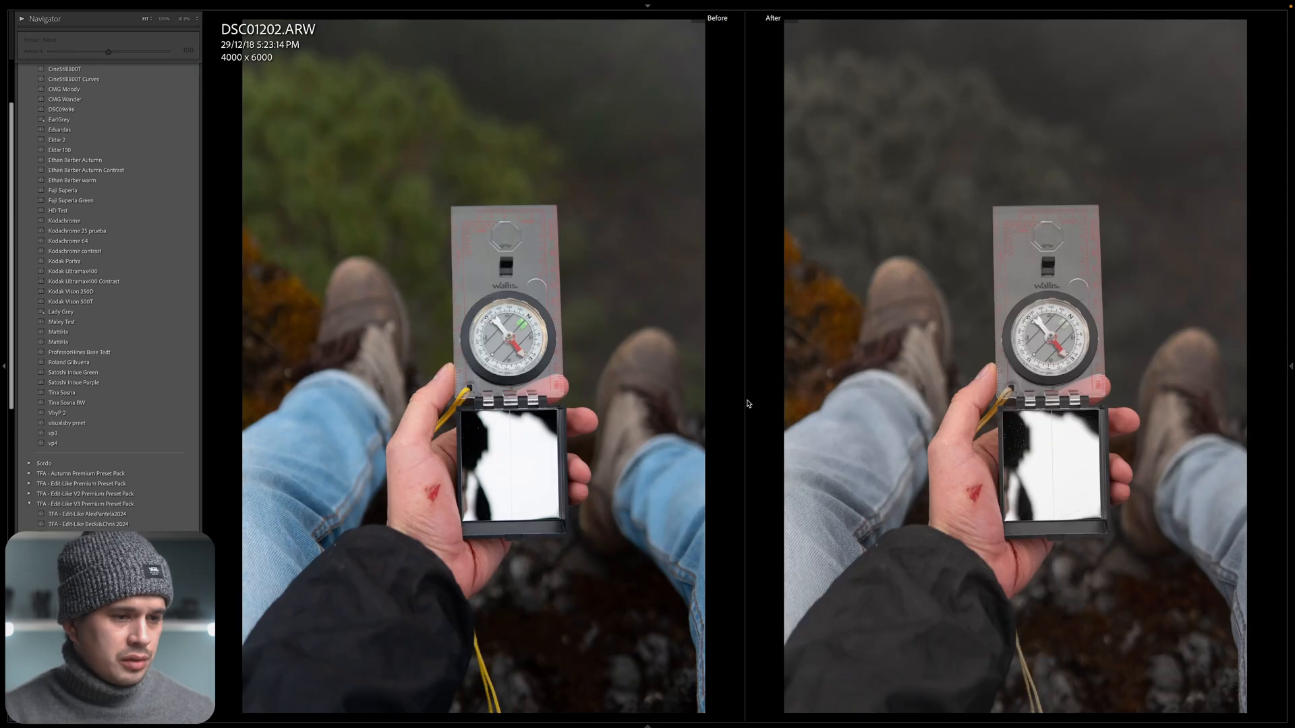
Return the compass photo DSC01202.ARW to the single view and apply the preset TFA - Edit Like Beck&Chris 2024Green.
key("y")
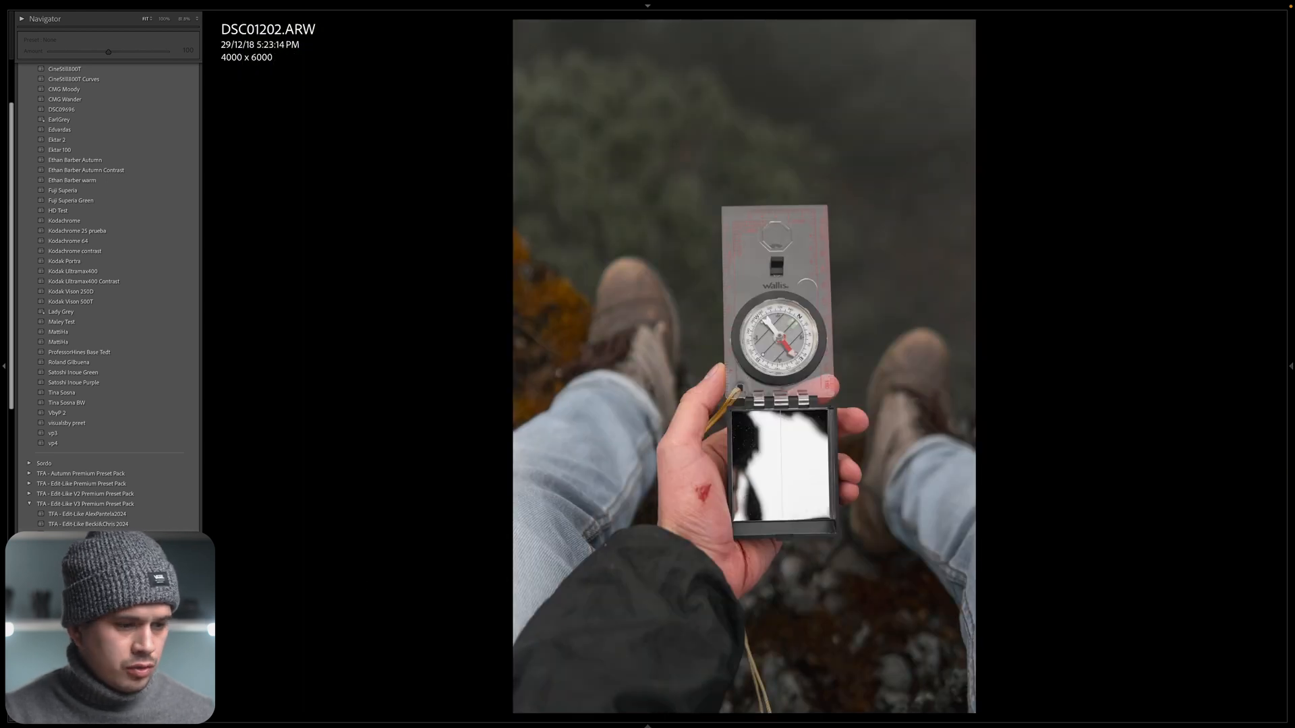
left_click(101, 534)
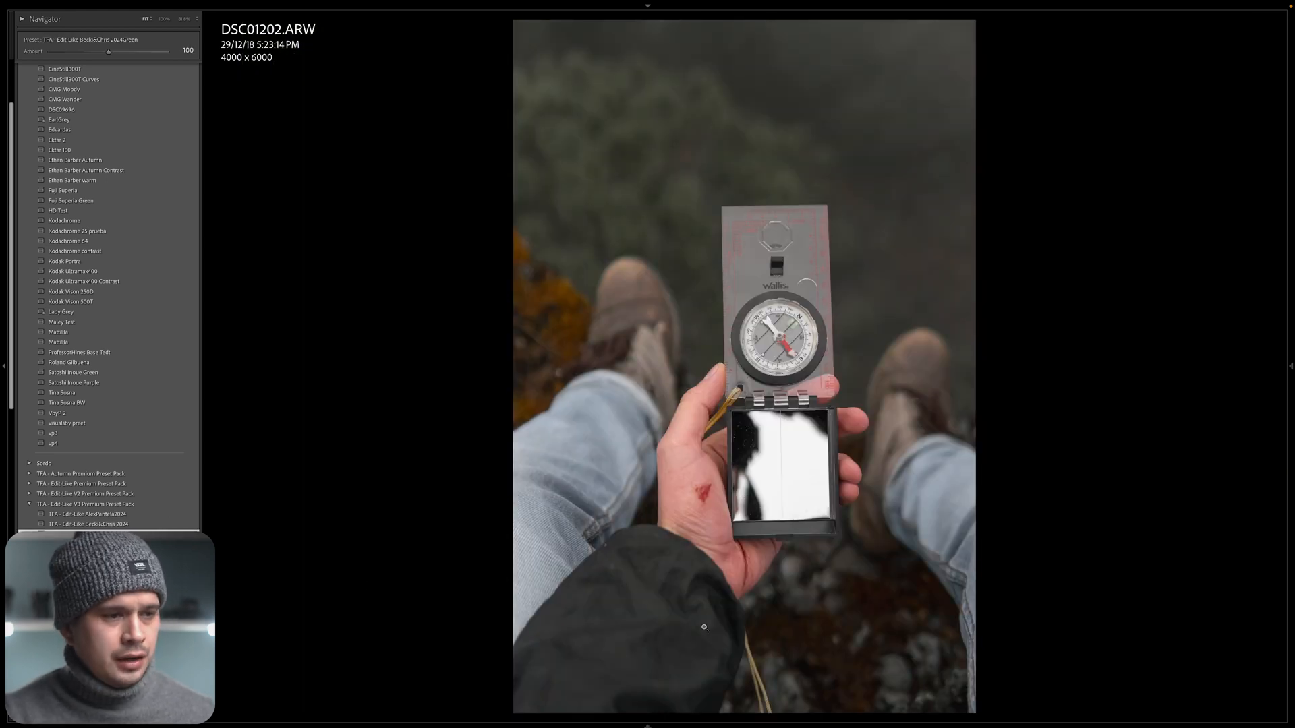